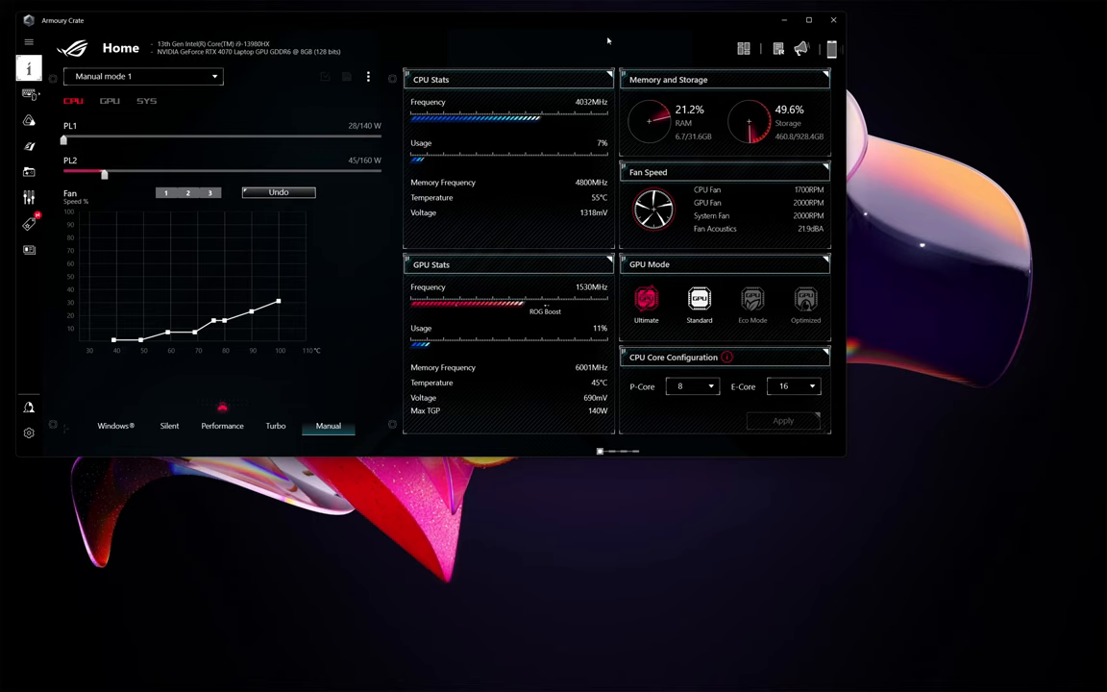
# - Move the Armoury Crate window lower and further right on the desktop
pyautogui.moveTo(610, 42)
pyautogui.mouseDown()
pyautogui.moveTo(703, 99)
pyautogui.moveTo(621, 104)
pyautogui.mouseUp()
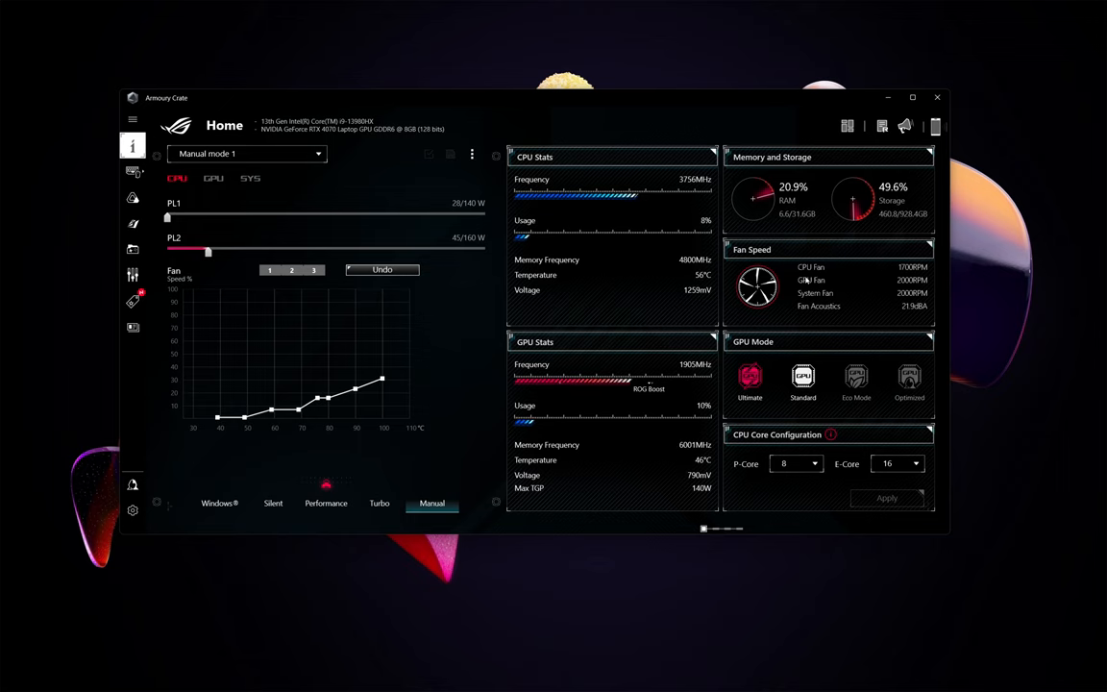
pyautogui.moveTo(675, 104)
pyautogui.mouseDown()
pyautogui.moveTo(695, 93)
pyautogui.moveTo(707, 111)
pyautogui.mouseUp()
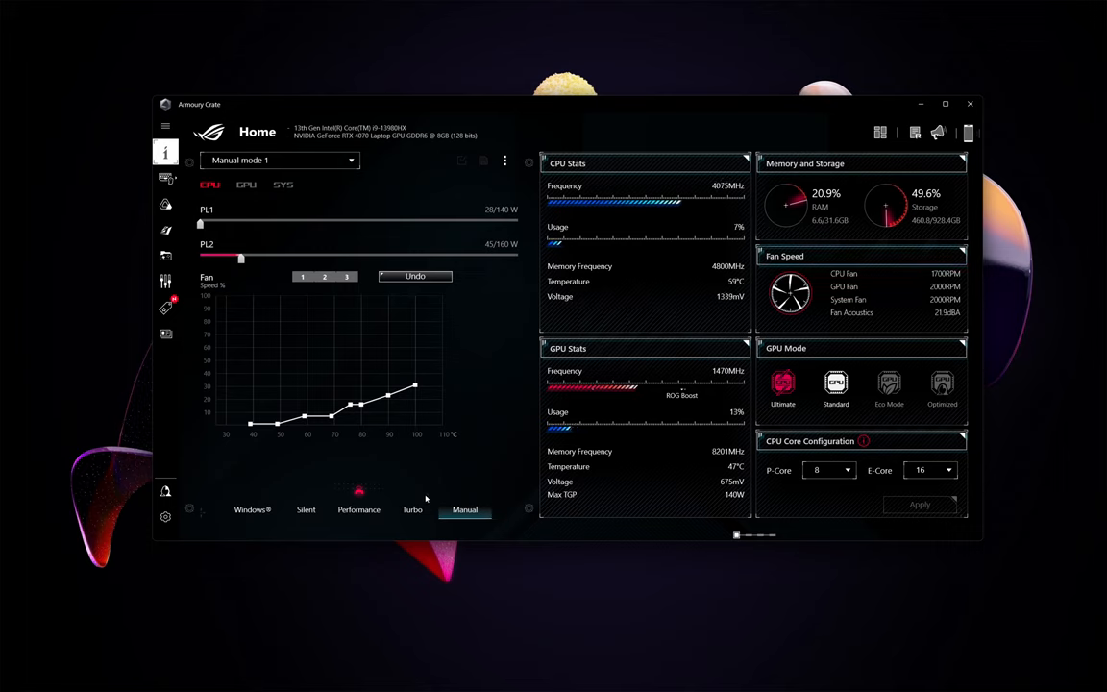
# - Switch to Performance mode and raise the Armoury Crate window higher on the desktop
pyautogui.click(358, 510)
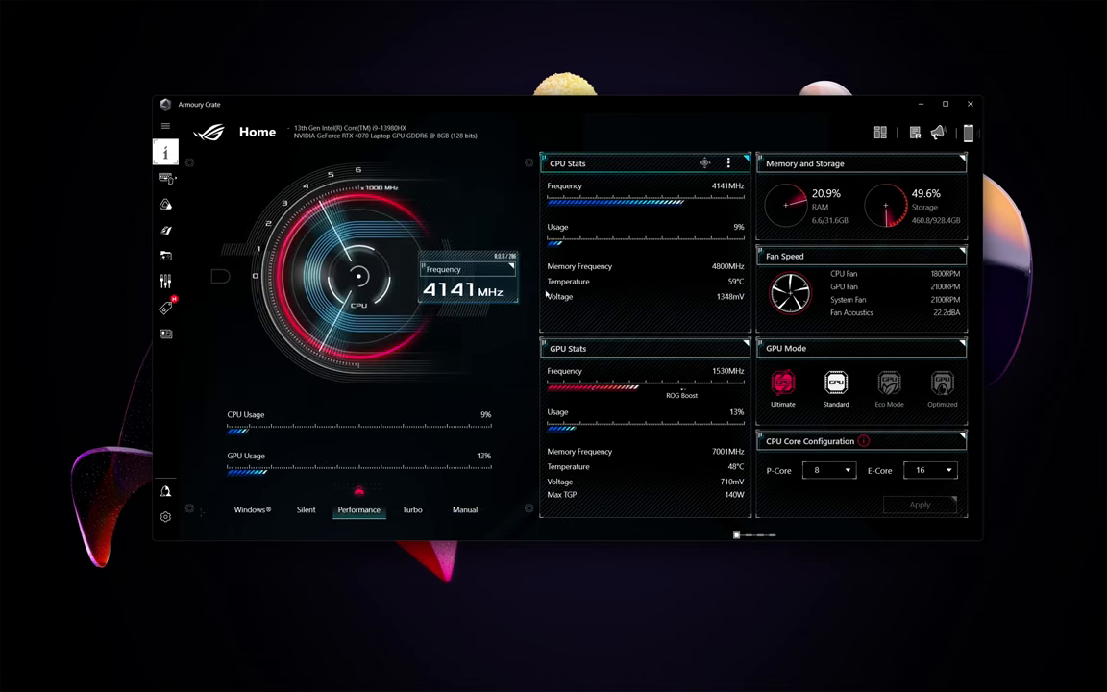
pyautogui.moveTo(638, 348)
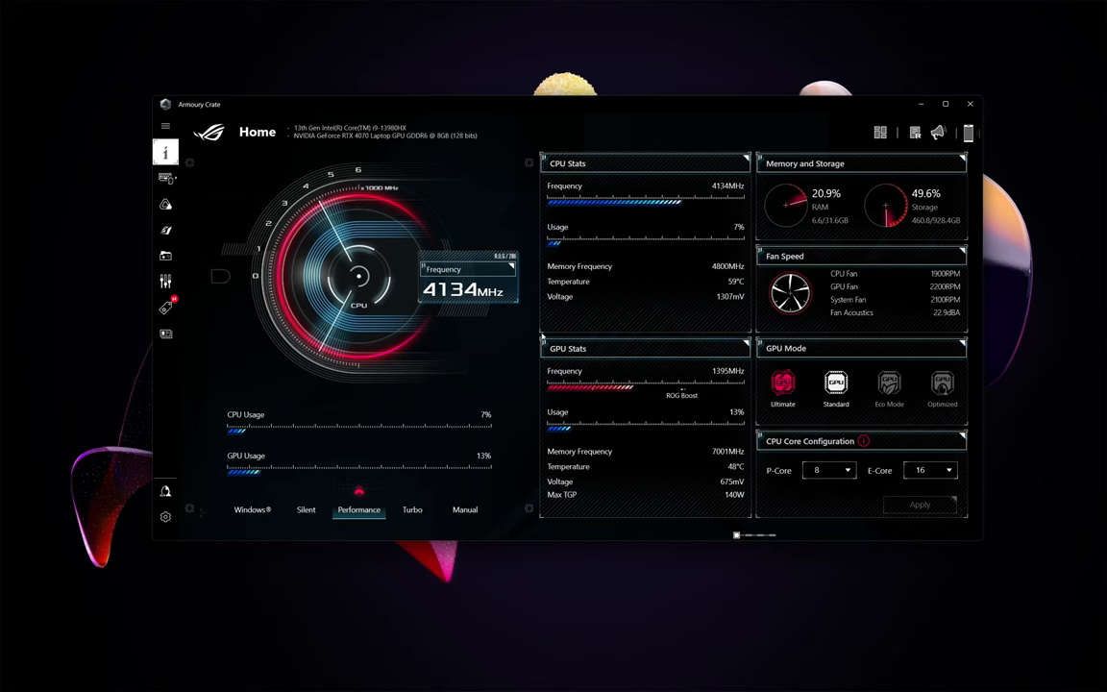
pyautogui.moveTo(605, 113); pyautogui.dragTo(604, 40)
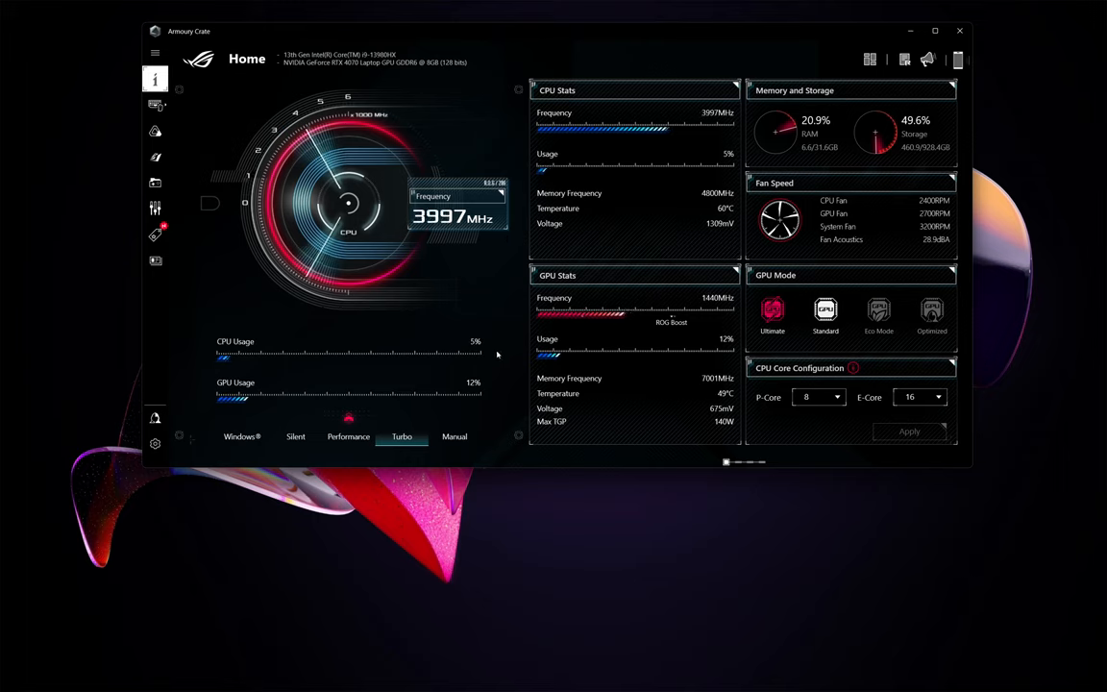
# - Cycle Manual and Performance, then set the laptop's operating mode to Turbo
pyautogui.click(454, 437)
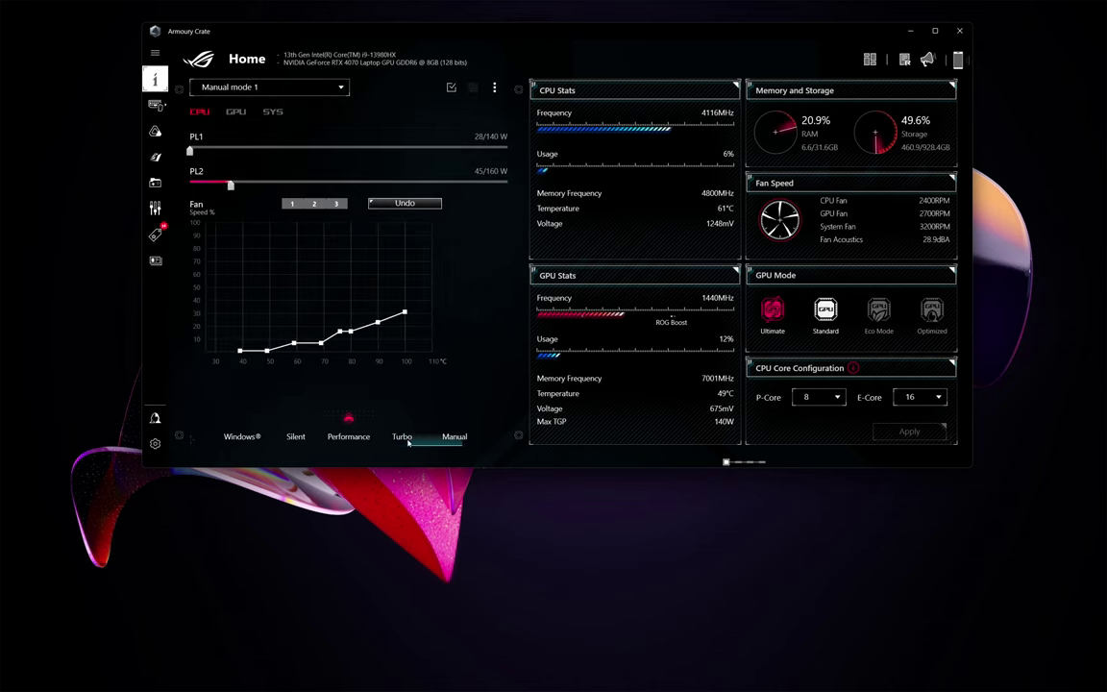
pyautogui.click(347, 437)
pyautogui.click(403, 437)
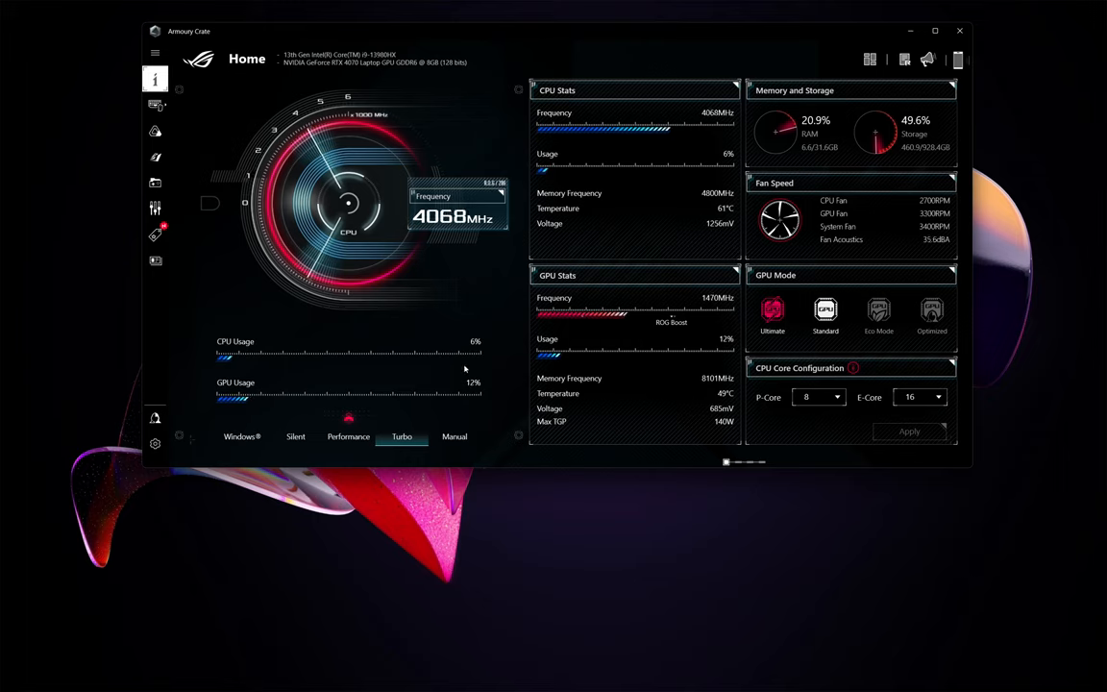
# - Set the laptop's operating mode to Silent from the Home panel
pyautogui.click(295, 436)
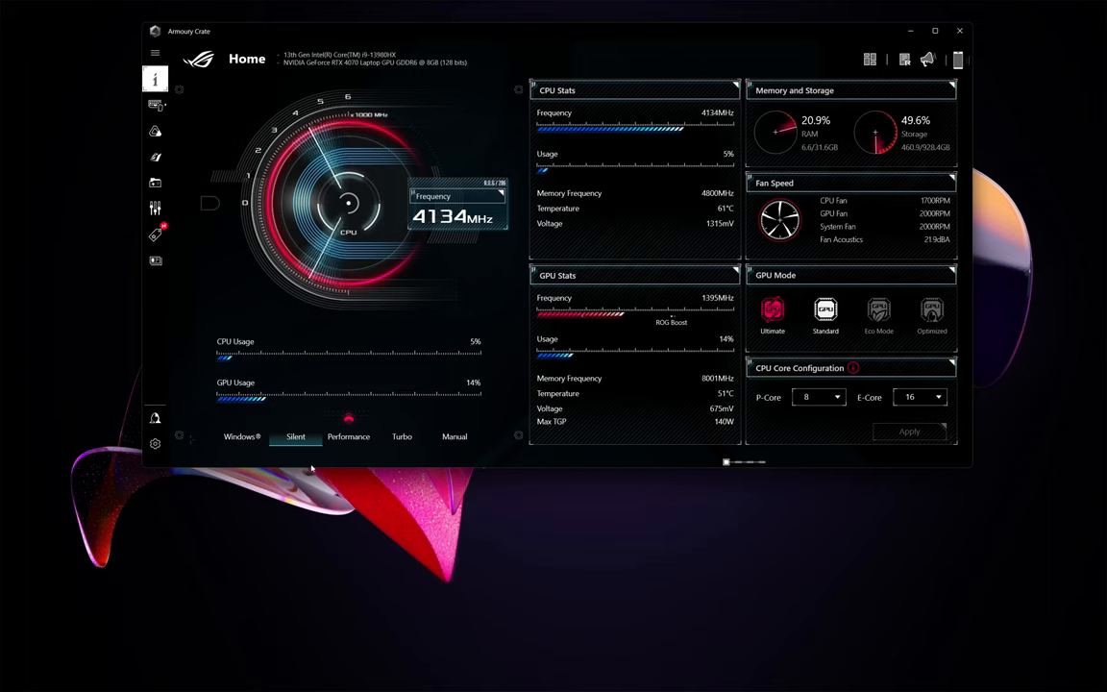
# - Set the operating mode to Performance and pick up the GPU Stats widget to rearrange it
pyautogui.click(354, 441)
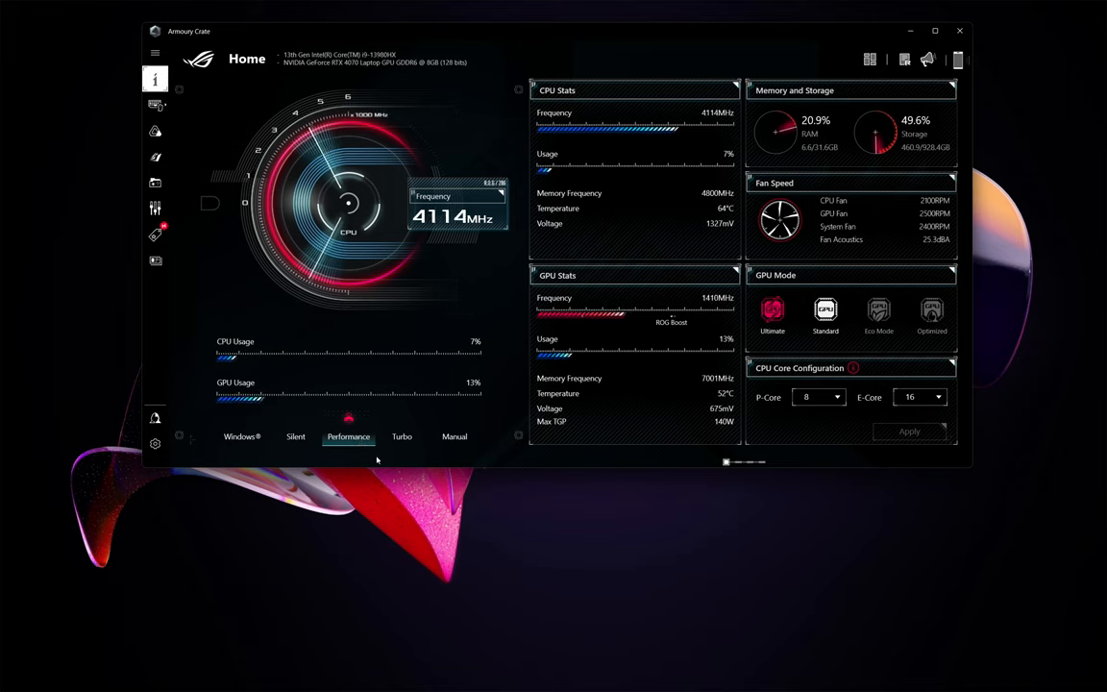
pyautogui.moveTo(711, 423)
pyautogui.mouseDown()
pyautogui.moveTo(728, 426)
pyautogui.moveTo(716, 424)
pyautogui.mouseUp()
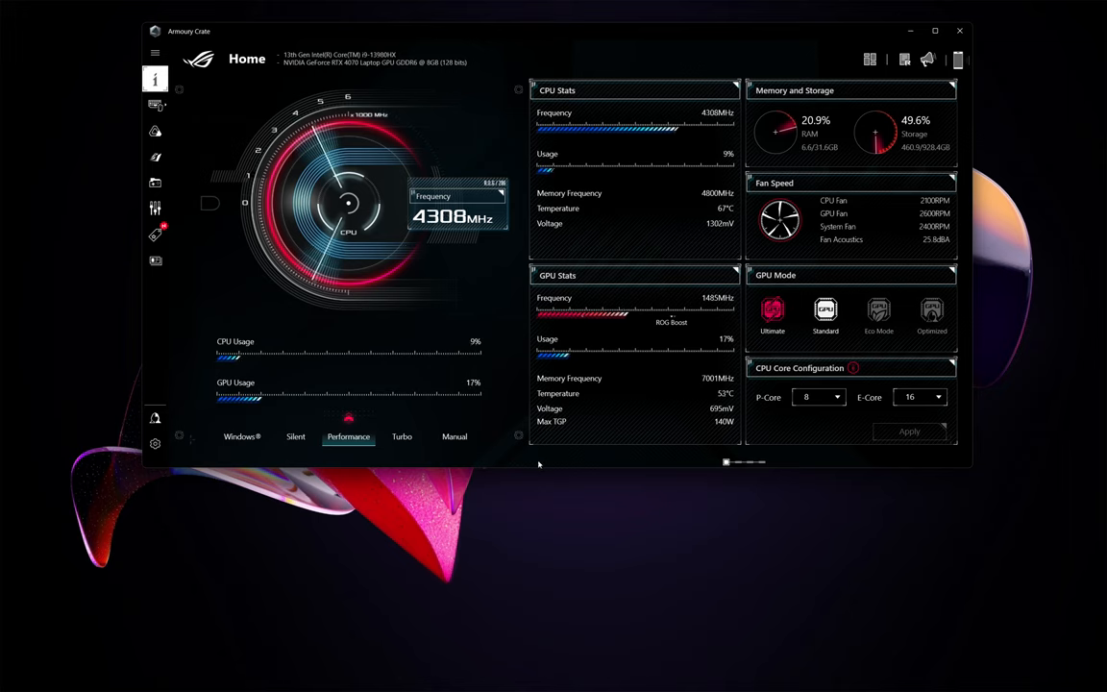
pyautogui.click(401, 438)
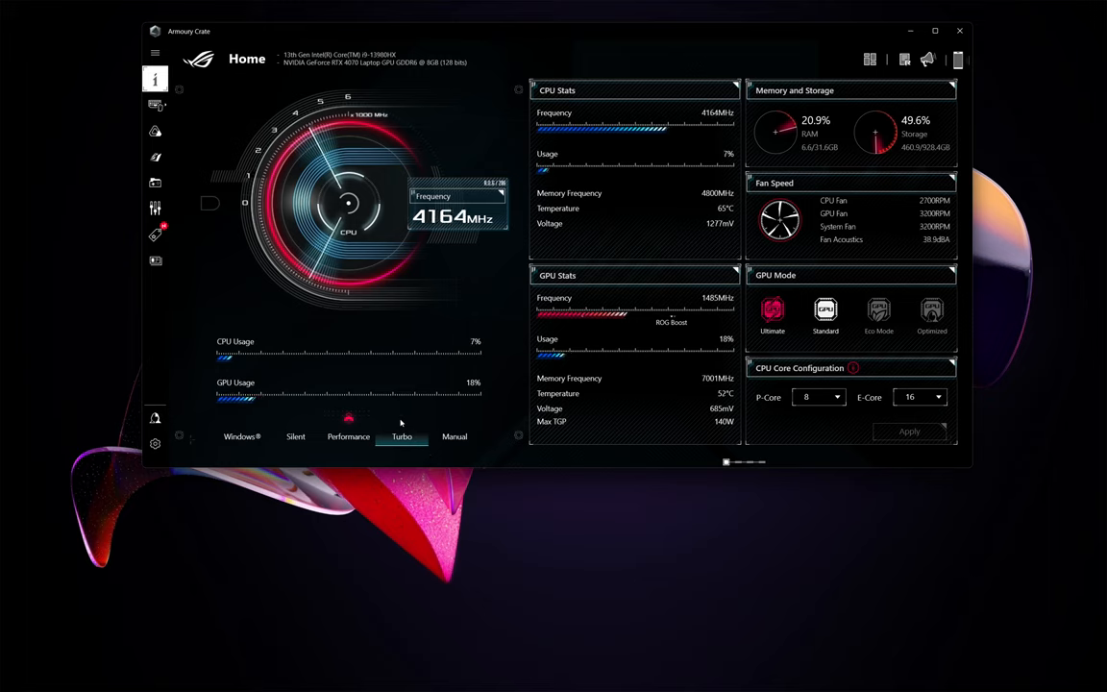
pyautogui.click(295, 436)
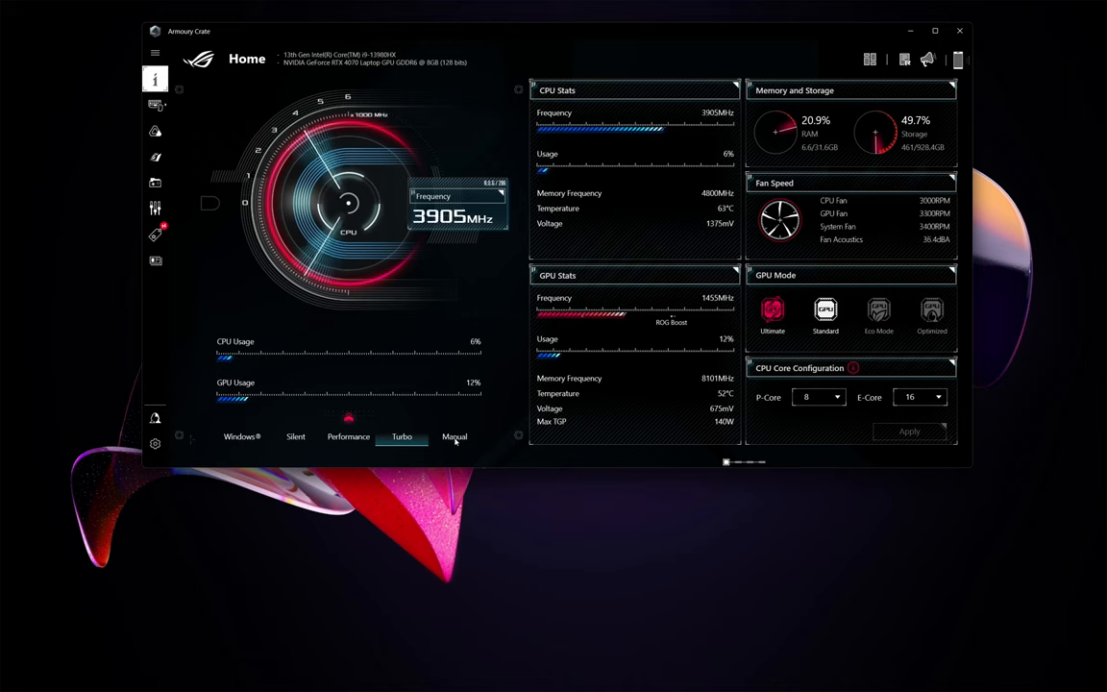
pyautogui.click(462, 441)
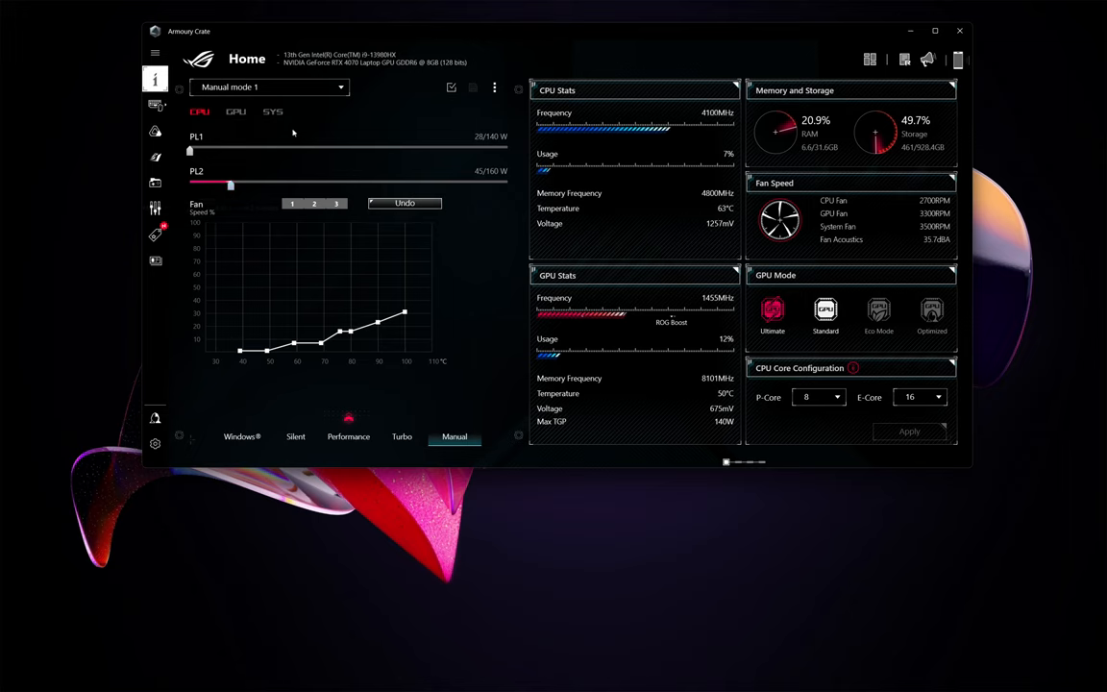
# - Show the GPU overclocking sliders for Manual mode 1
pyautogui.click(236, 111)
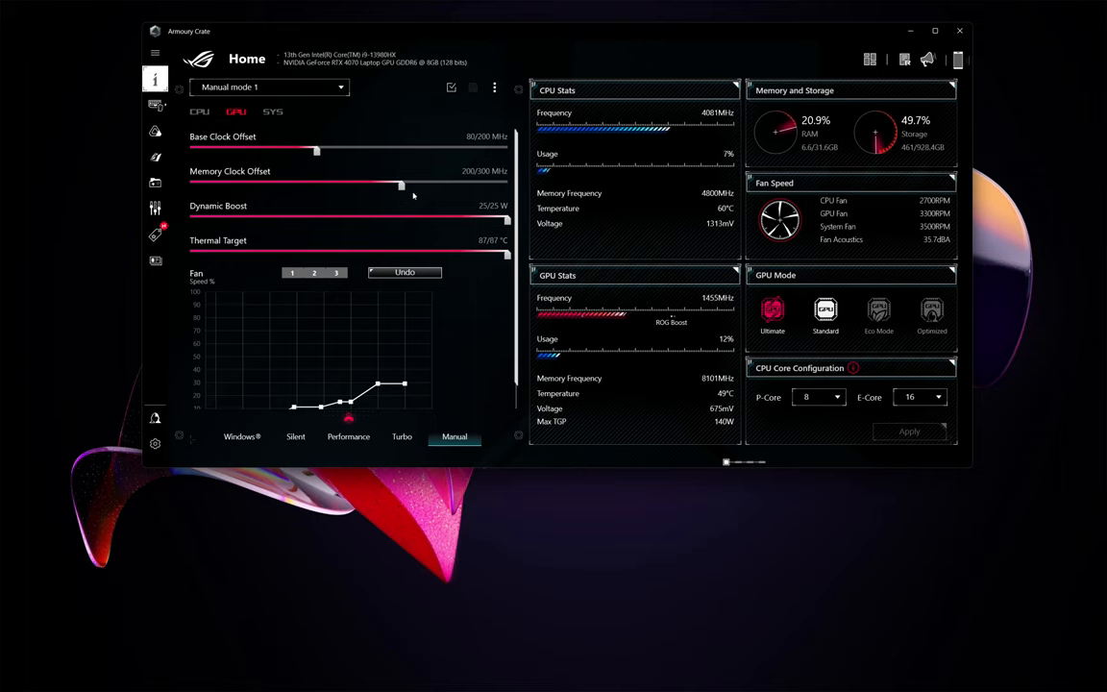
# - Lower the GPU Memory Clock Offset to 190 MHz and apply the overclock
pyautogui.click(357, 183)
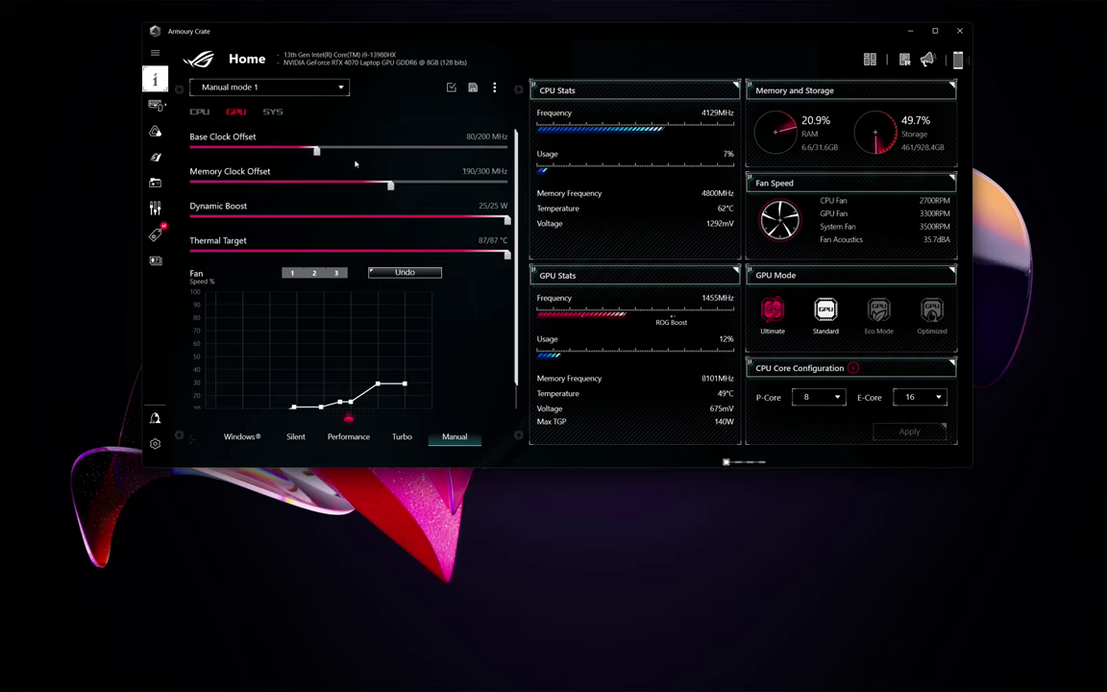
pyautogui.click(453, 89)
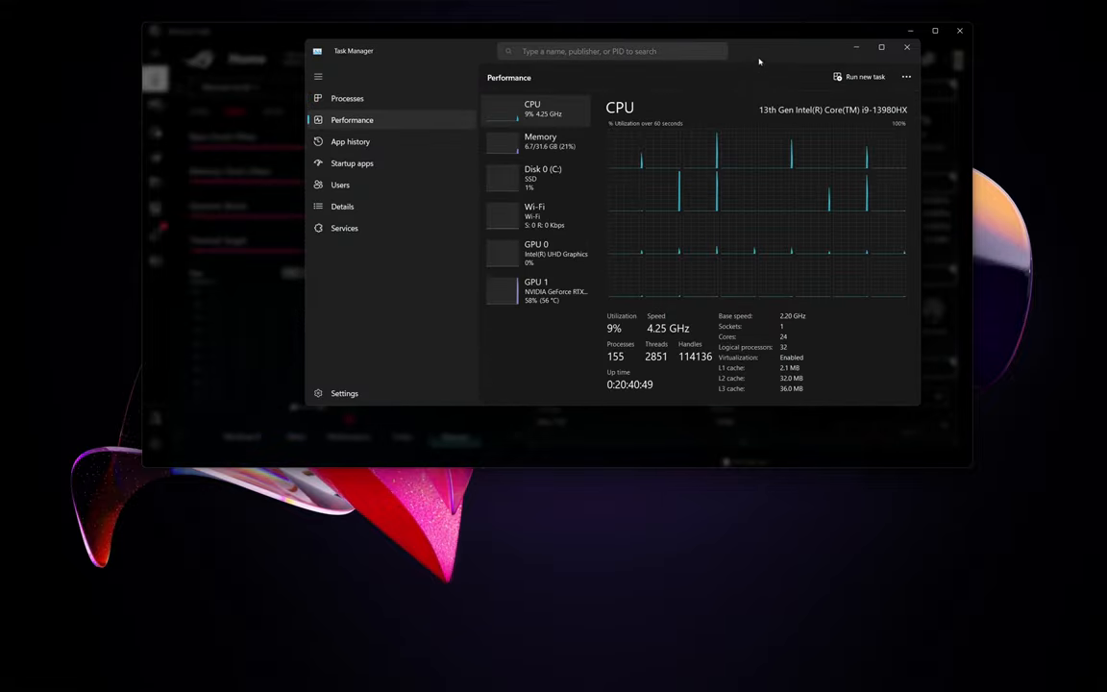
# - Move the Task Manager window down and left, below the Armoury Crate window
pyautogui.moveTo(759, 61); pyautogui.dragTo(572, 254)
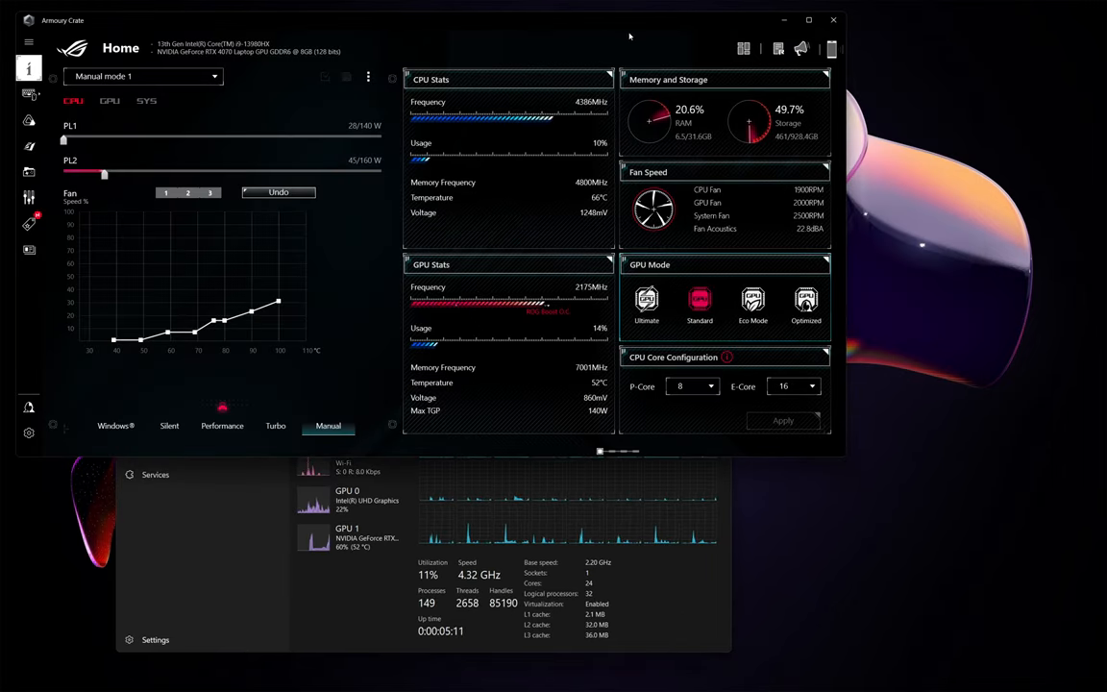
pyautogui.moveTo(725, 298)
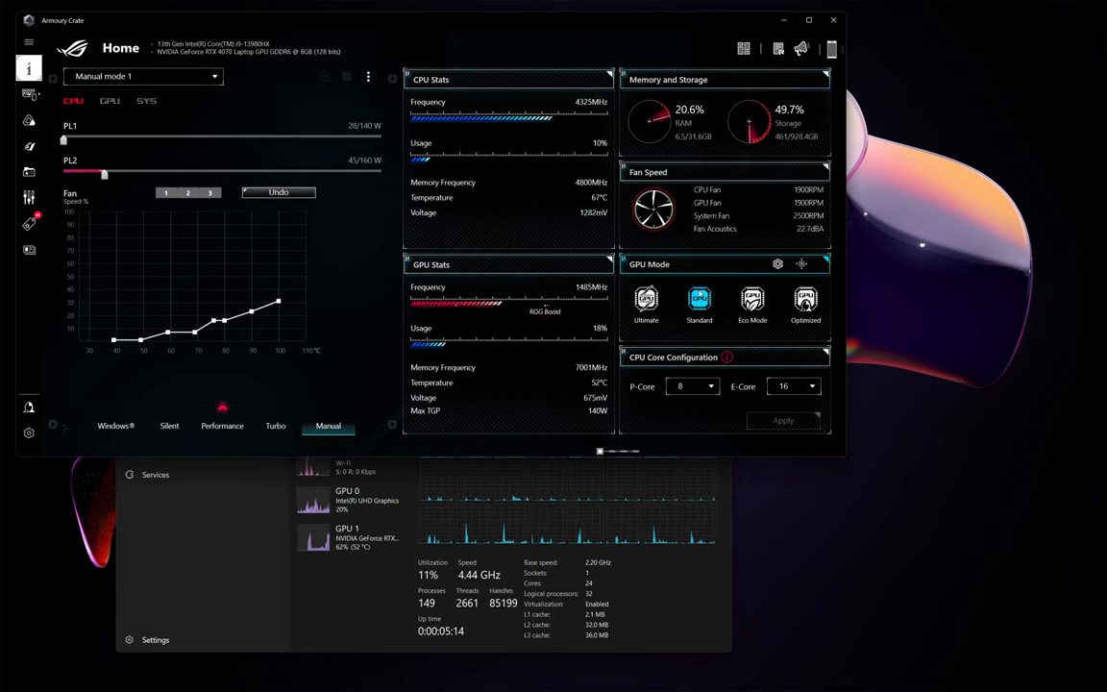
# - Switch the GPU to Ultimate mode and show the GPU tuning and overclocking settings
pyautogui.click(645, 301)
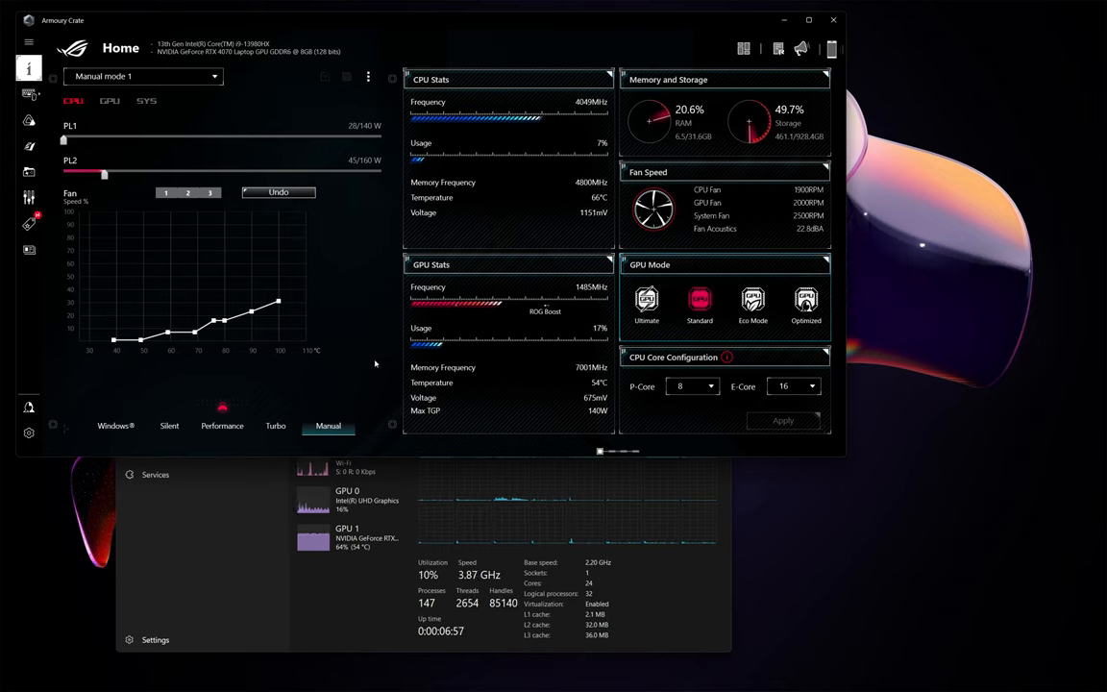
pyautogui.click(109, 100)
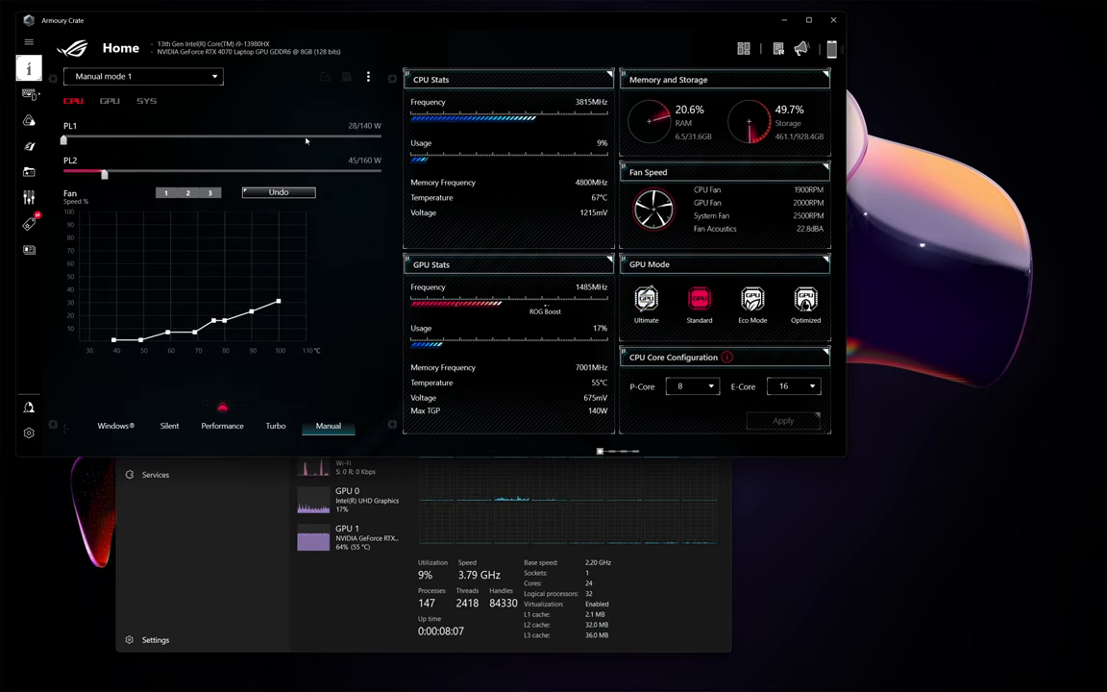
pyautogui.click(110, 100)
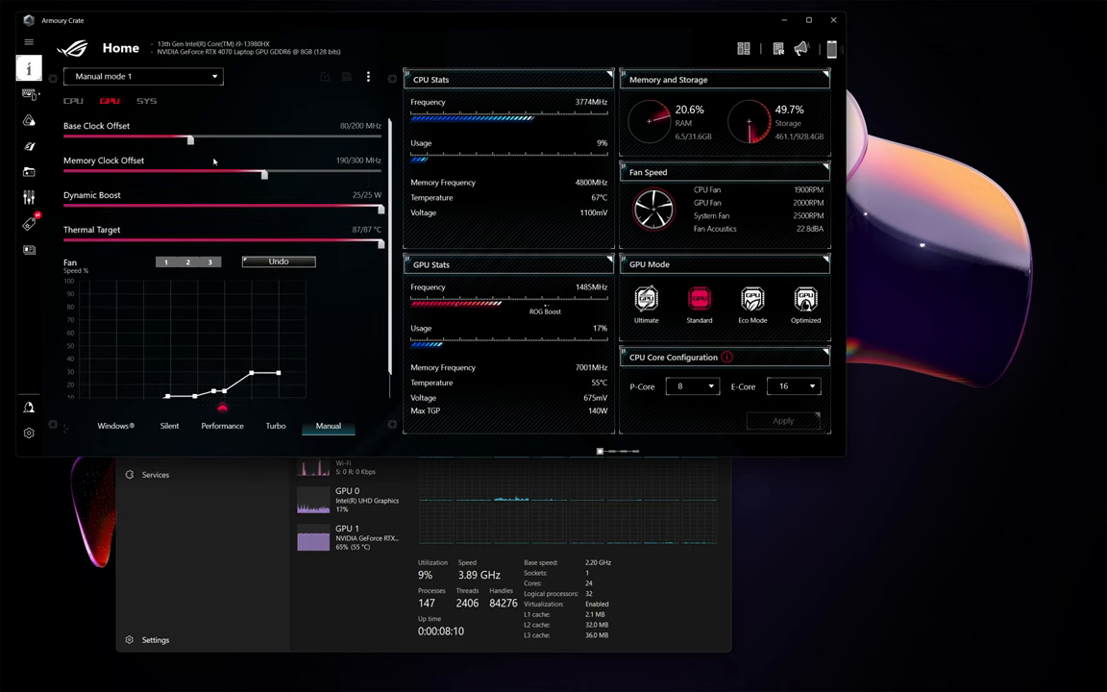
# - Bring up Windows search for GOG GALAXY and close it without launching anything
pyautogui.press('super')
pyautogui.write('gog GALAXY')
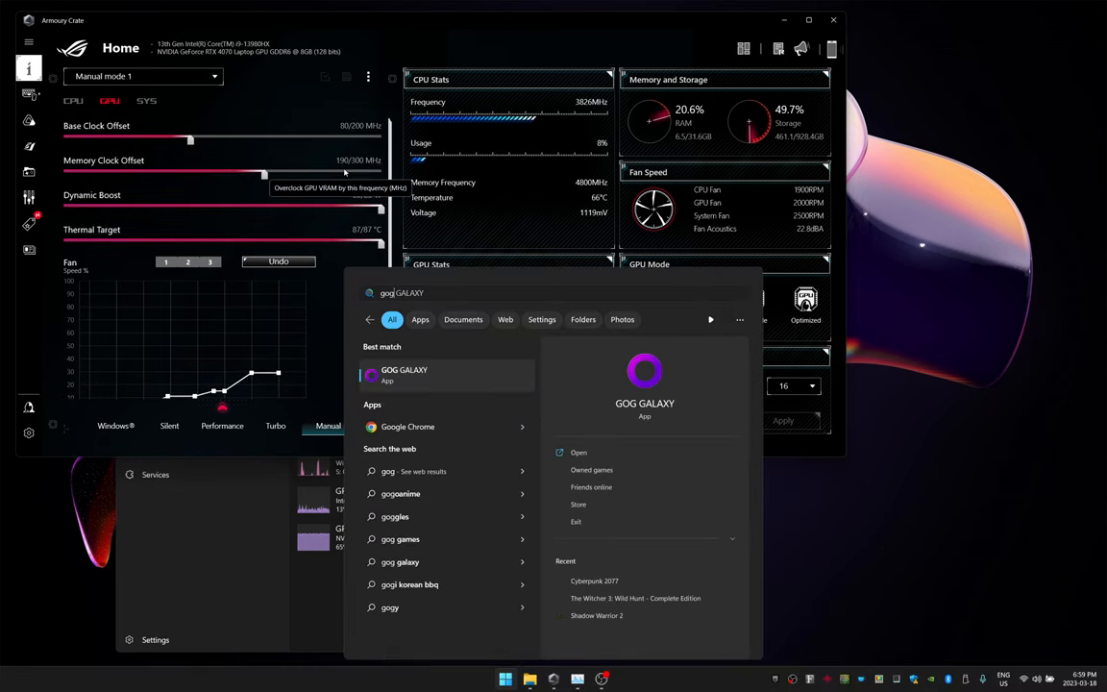
pyautogui.press('Return')
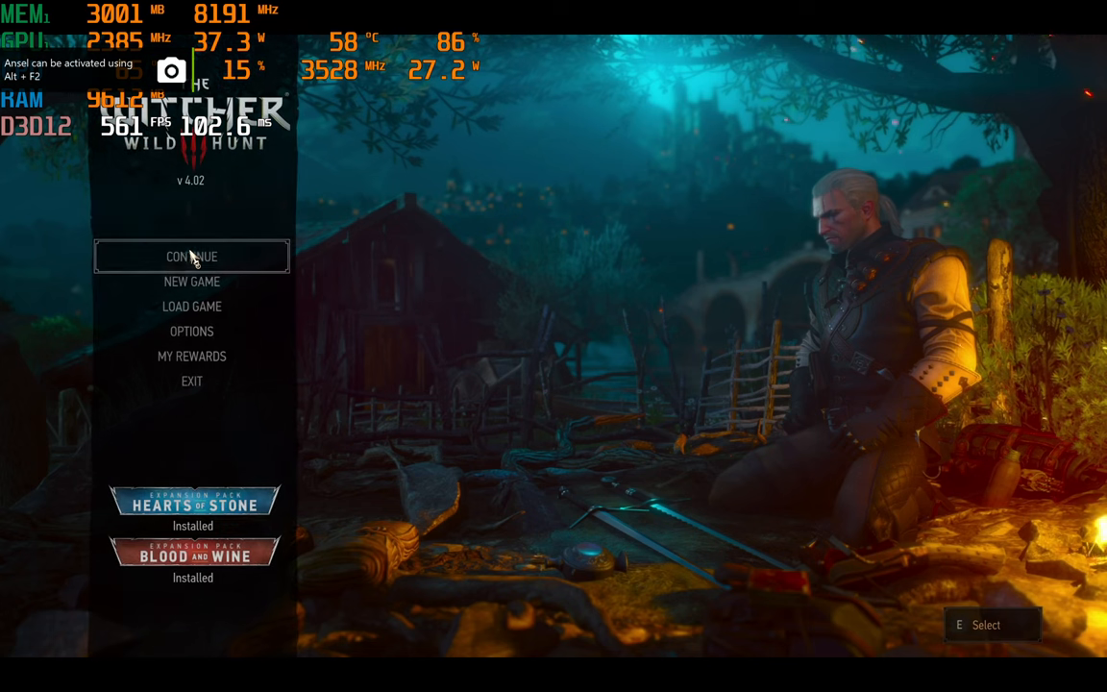
# - Review the Graphics settings under Options > Video (ray tracing on, FSR 2, HairWorks High) and close them
pyautogui.click(192, 331)
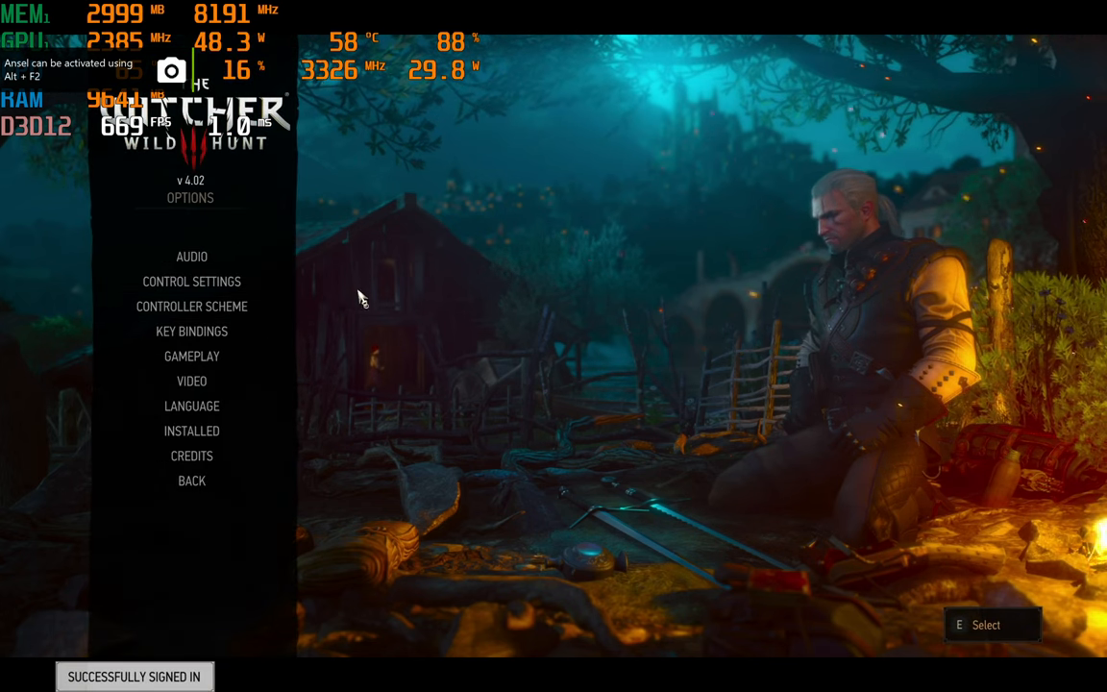
pyautogui.click(192, 380)
pyautogui.click(191, 305)
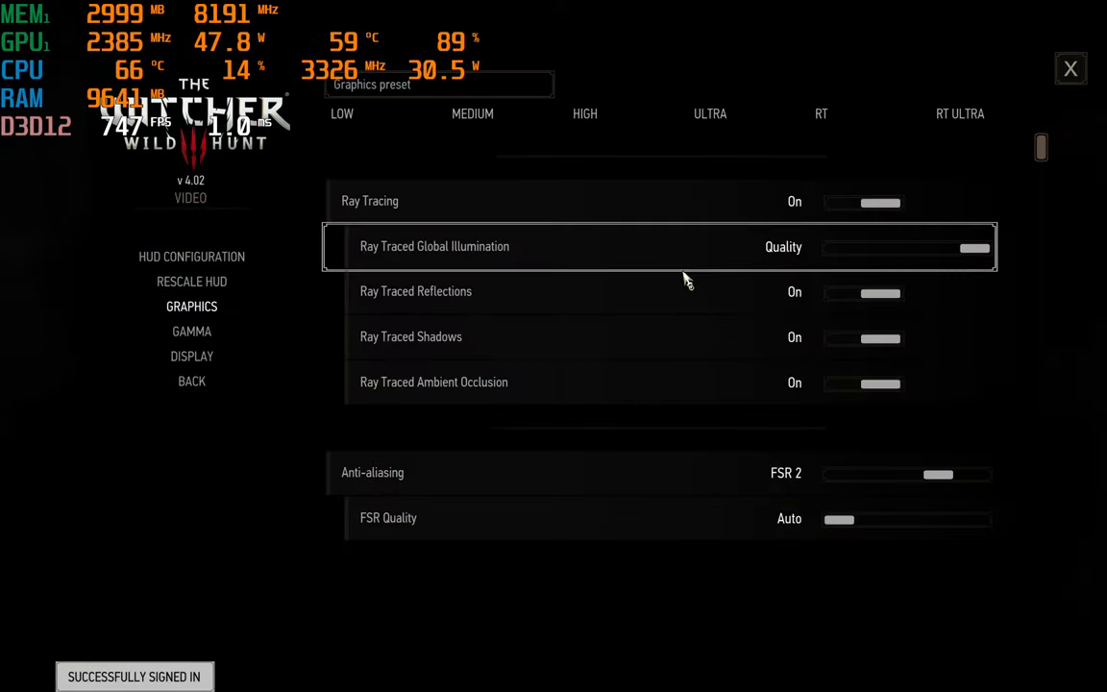
pyautogui.scroll(-3, 922, 307)
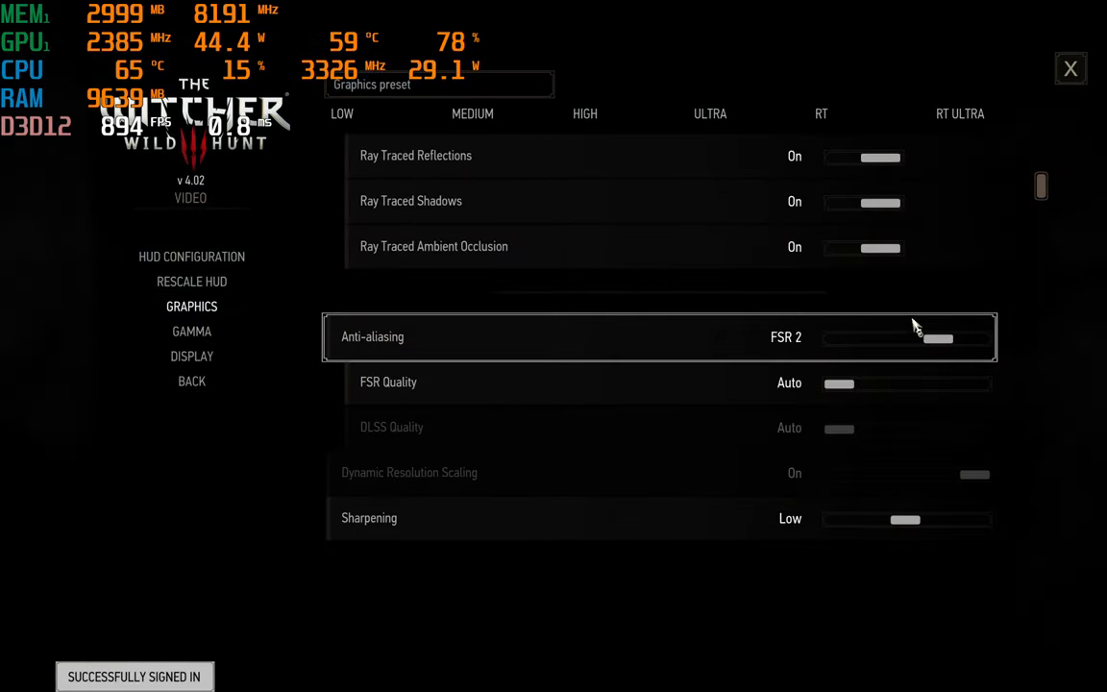
pyautogui.scroll(-3, 914, 279)
pyautogui.scroll(-5, 914, 279)
pyautogui.scroll(-5, 903, 288)
pyautogui.scroll(-5, 903, 288)
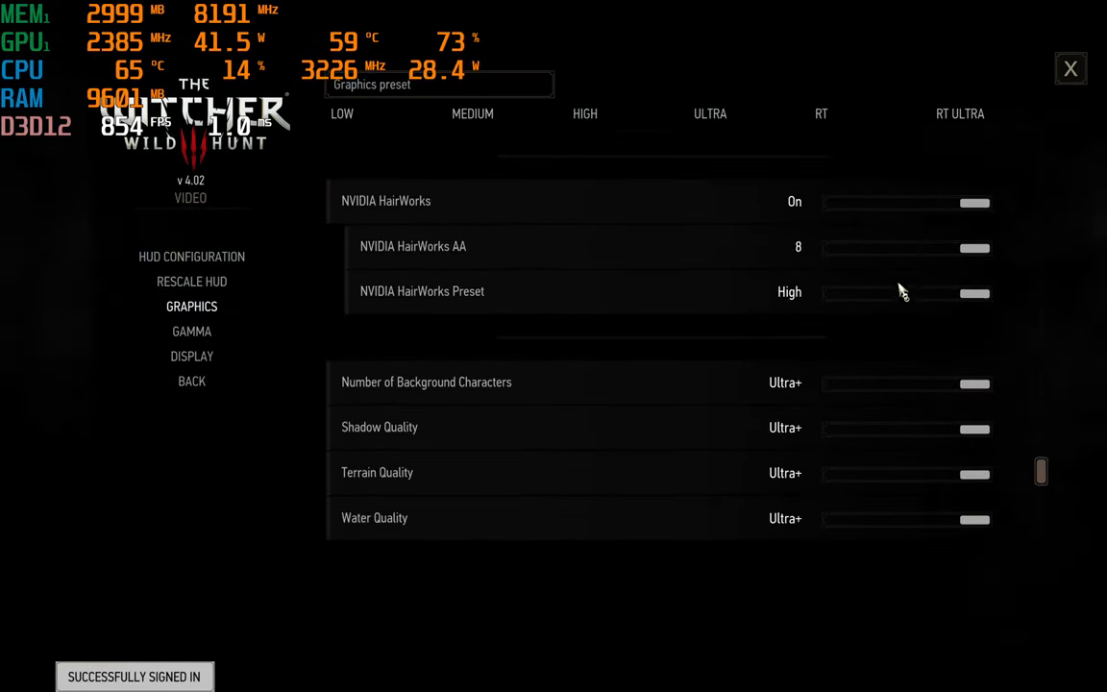
pyautogui.scroll(-4, 877, 261)
pyautogui.scroll(5, 877, 288)
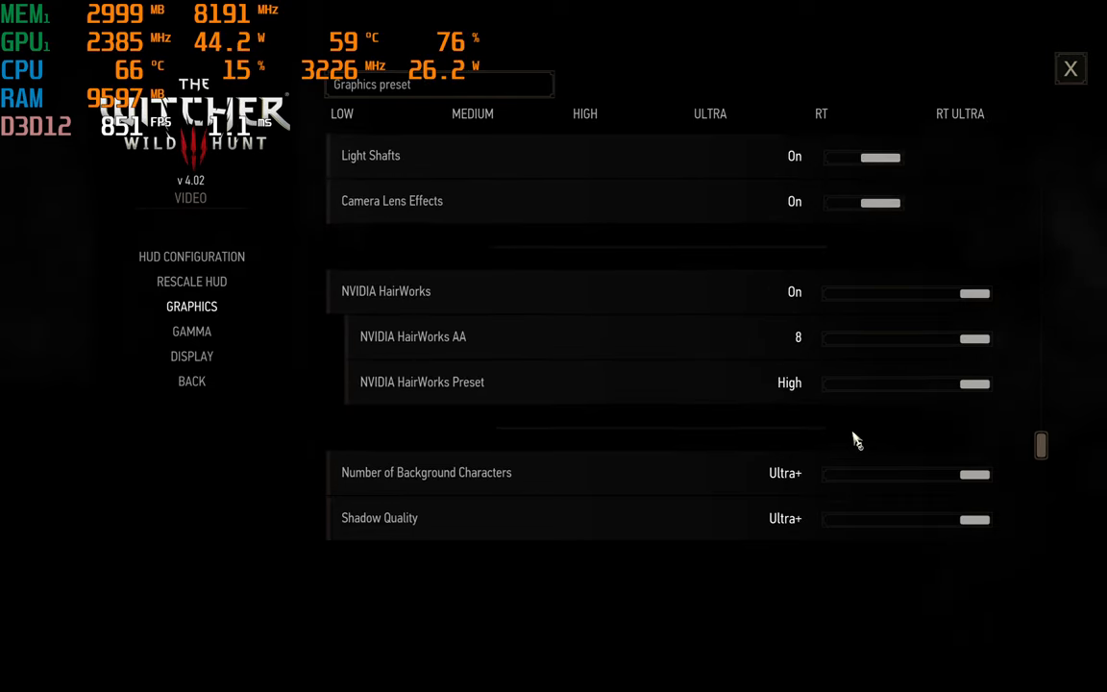
pyautogui.scroll(4, 870, 423)
pyautogui.scroll(-3, 870, 422)
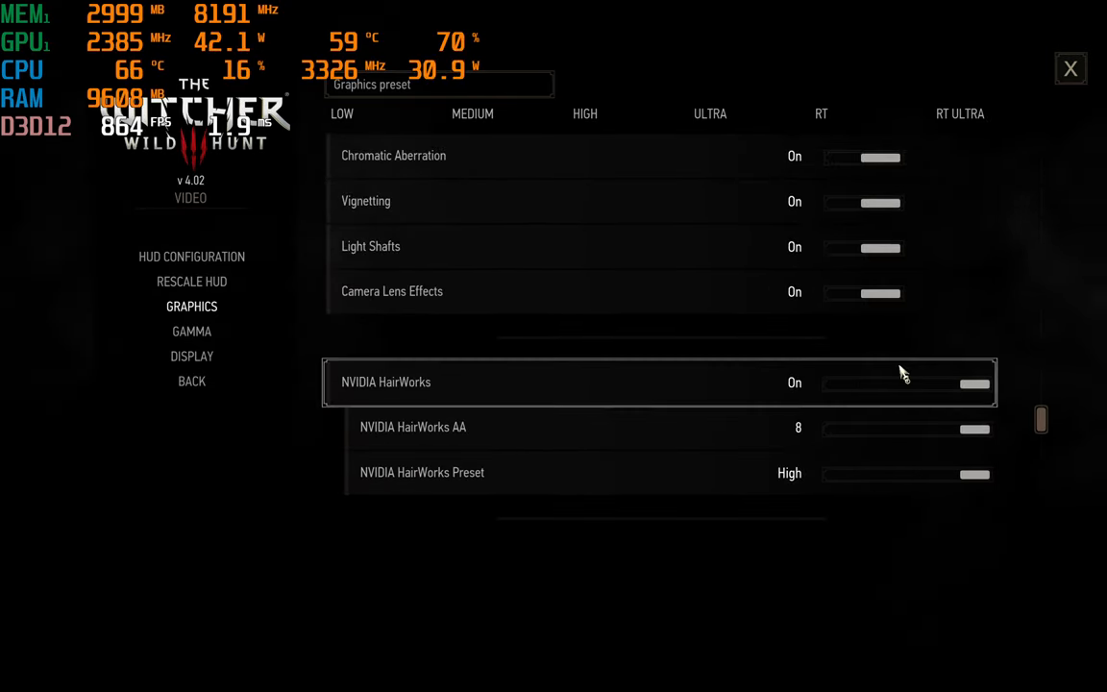
pyautogui.scroll(5, 903, 375)
pyautogui.scroll(4, 910, 368)
pyautogui.press('Escape')
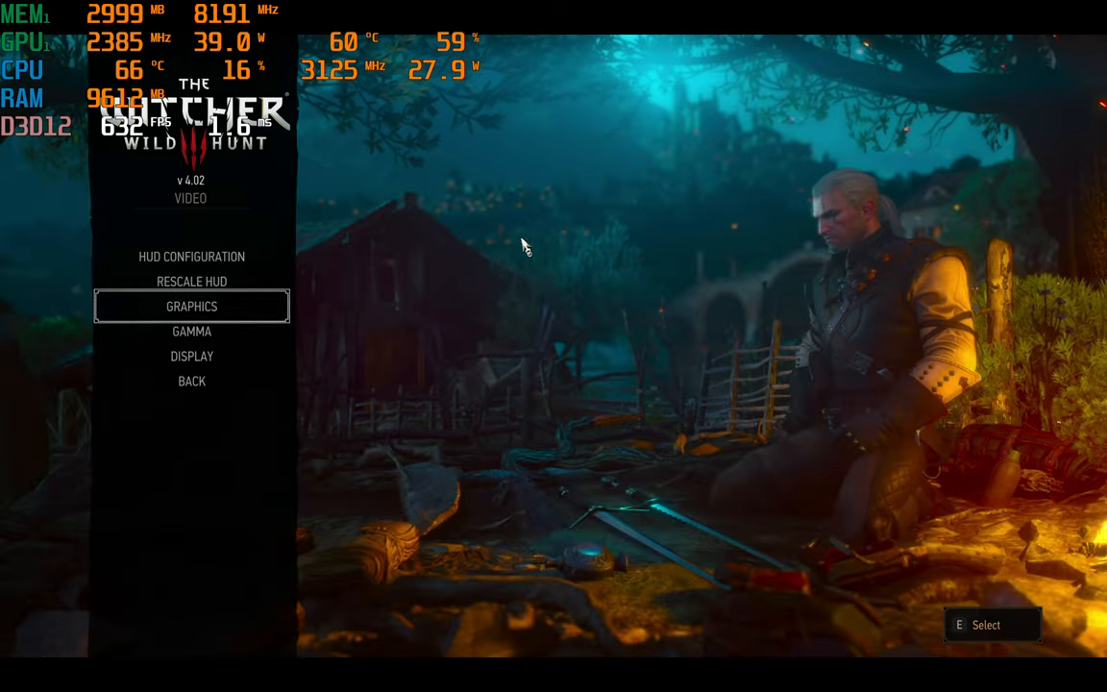
# - Back out to the Witcher 3 main menu and continue the saved game into White Orchard
pyautogui.press('Escape')
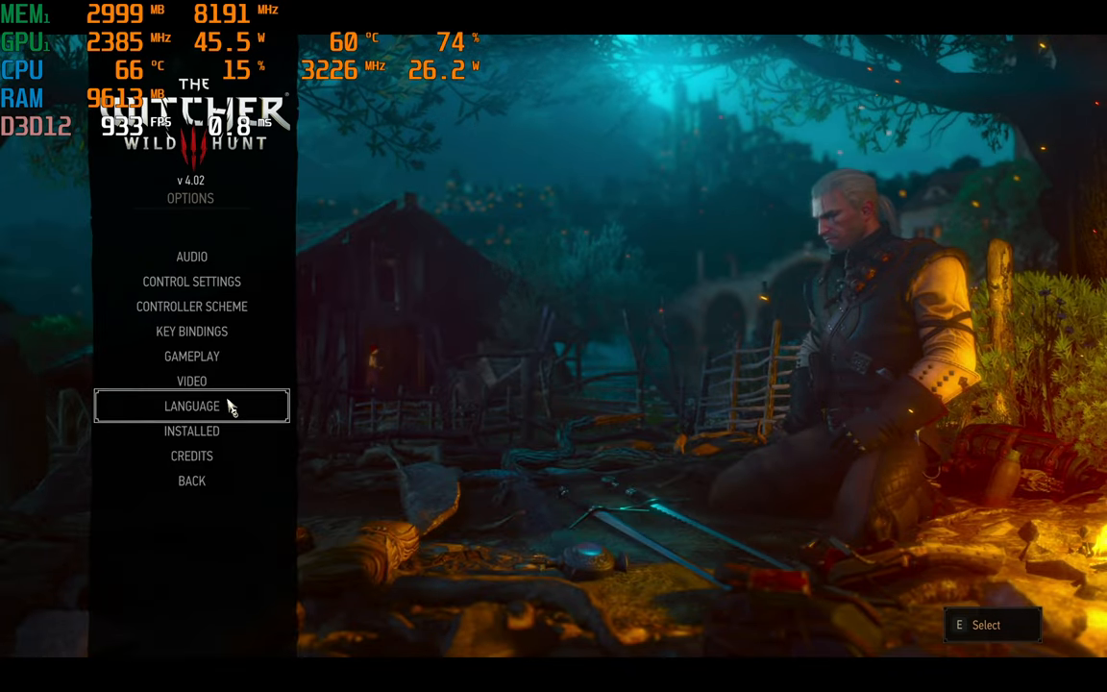
pyautogui.press('Escape')
pyautogui.press('e')
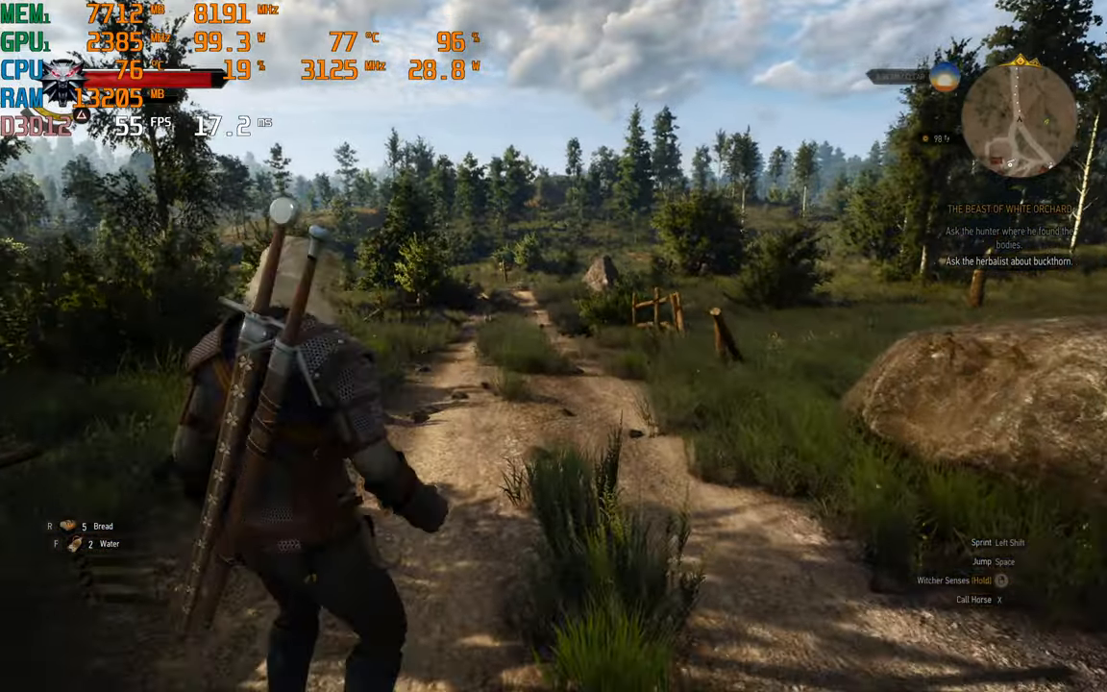
# - Check the Display options from the pause menu (DLSS Frame Generation on, 2560x1600) and resume gameplay
pyautogui.press('Escape')
pyautogui.click(198, 336)
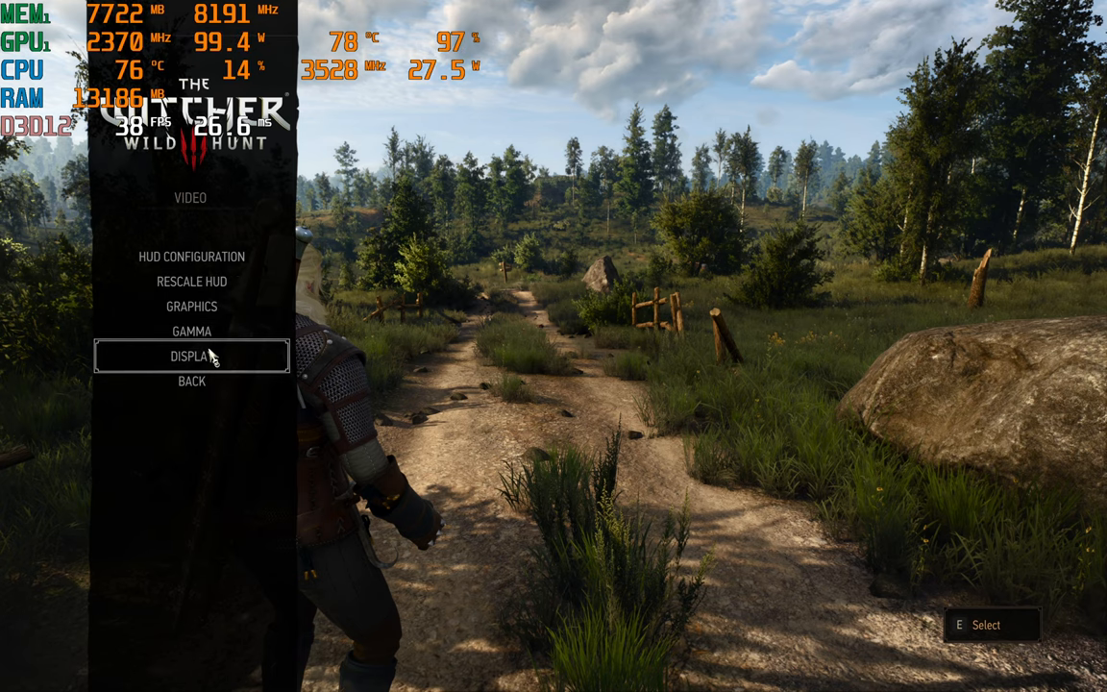
pyautogui.click(210, 359)
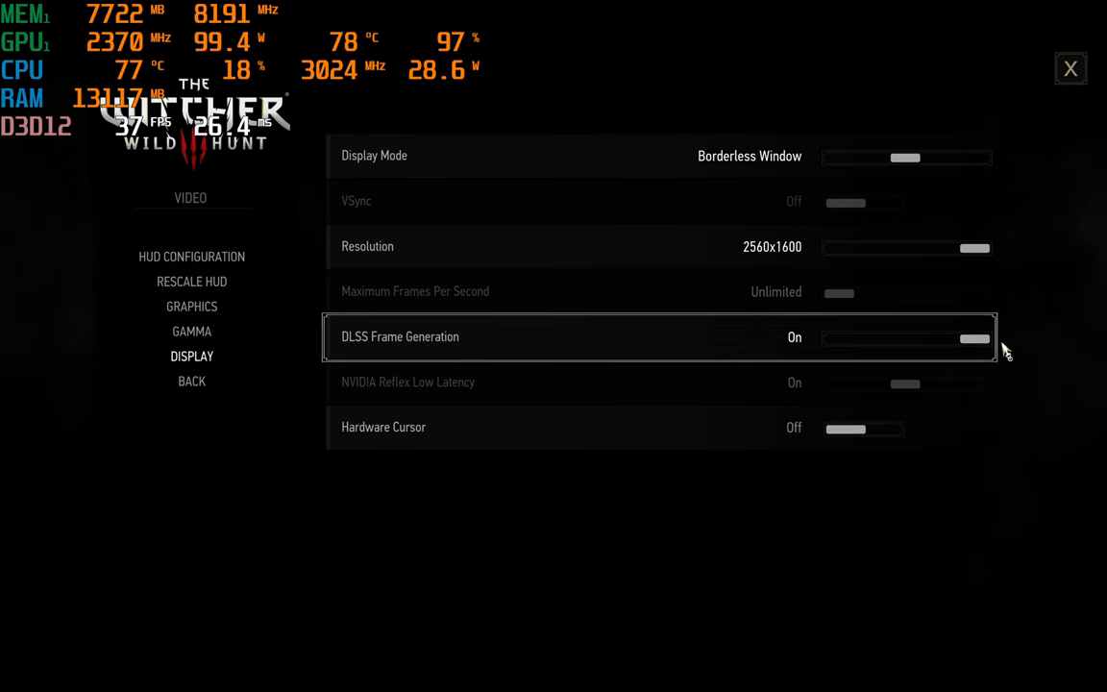
pyautogui.press('Escape')
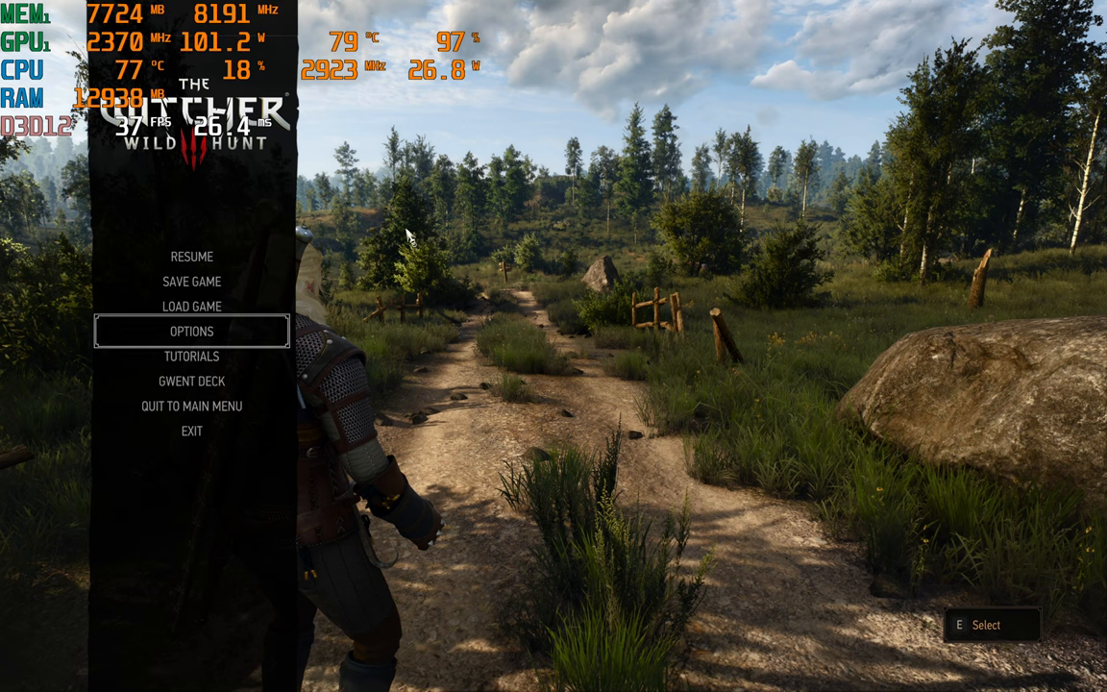
pyautogui.press('Escape')
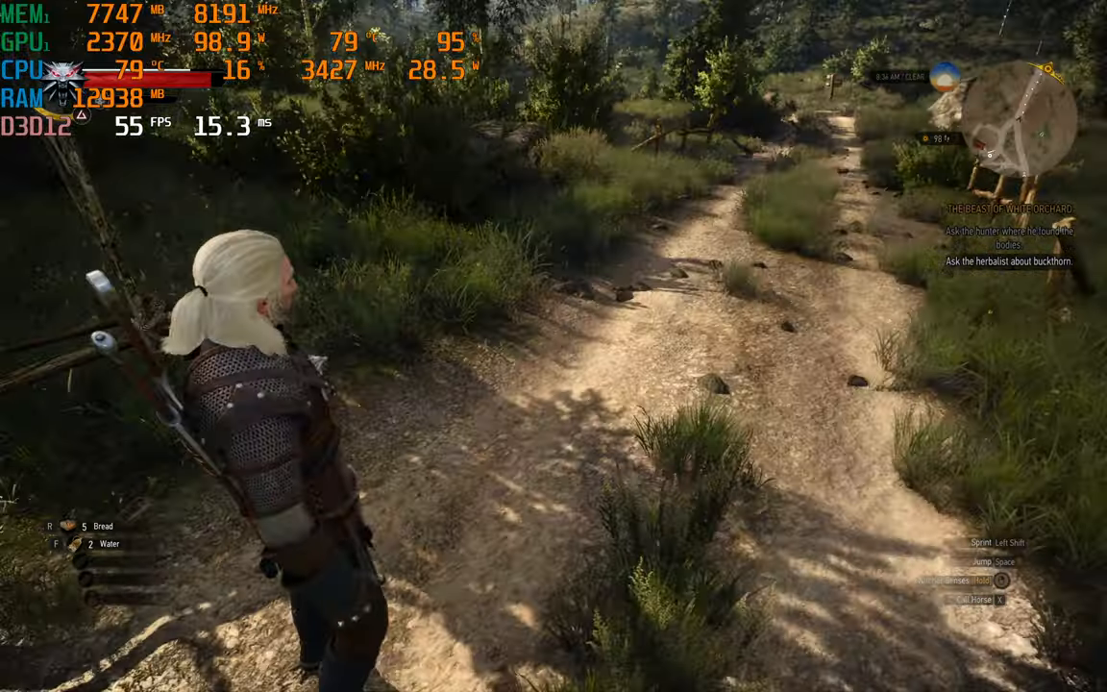
# - Run Geralt forward along the dirt path past the signpost, merchant camp and fence into the grass field
pyautogui.press('w')
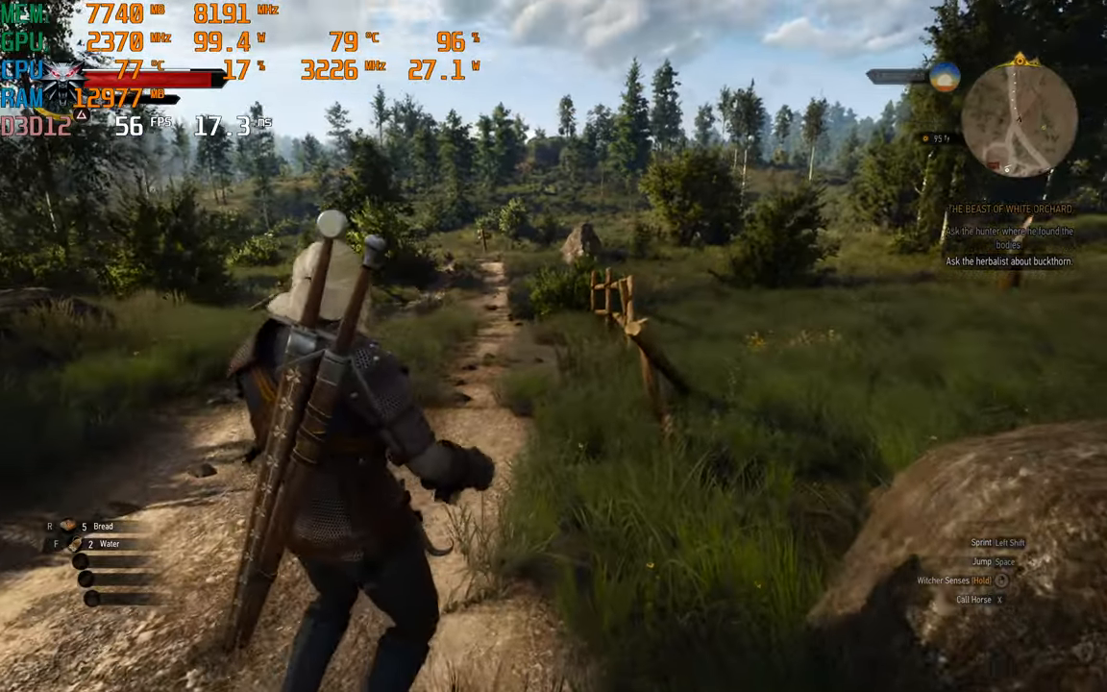
pyautogui.press('w')
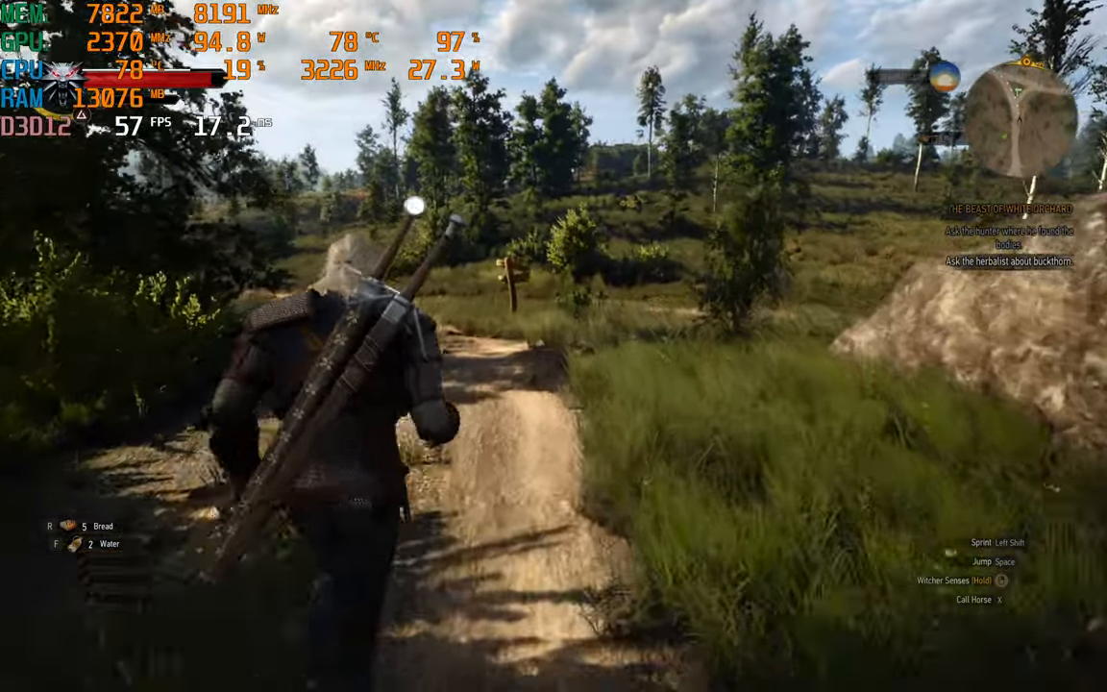
pyautogui.press('w')
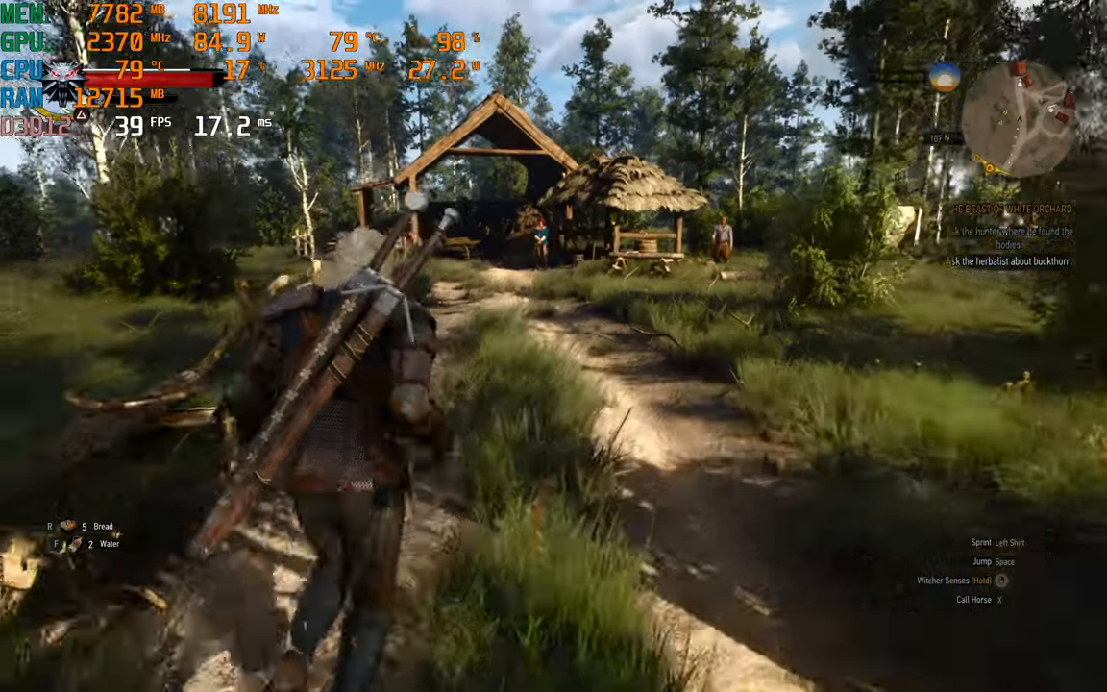
pyautogui.press('w')
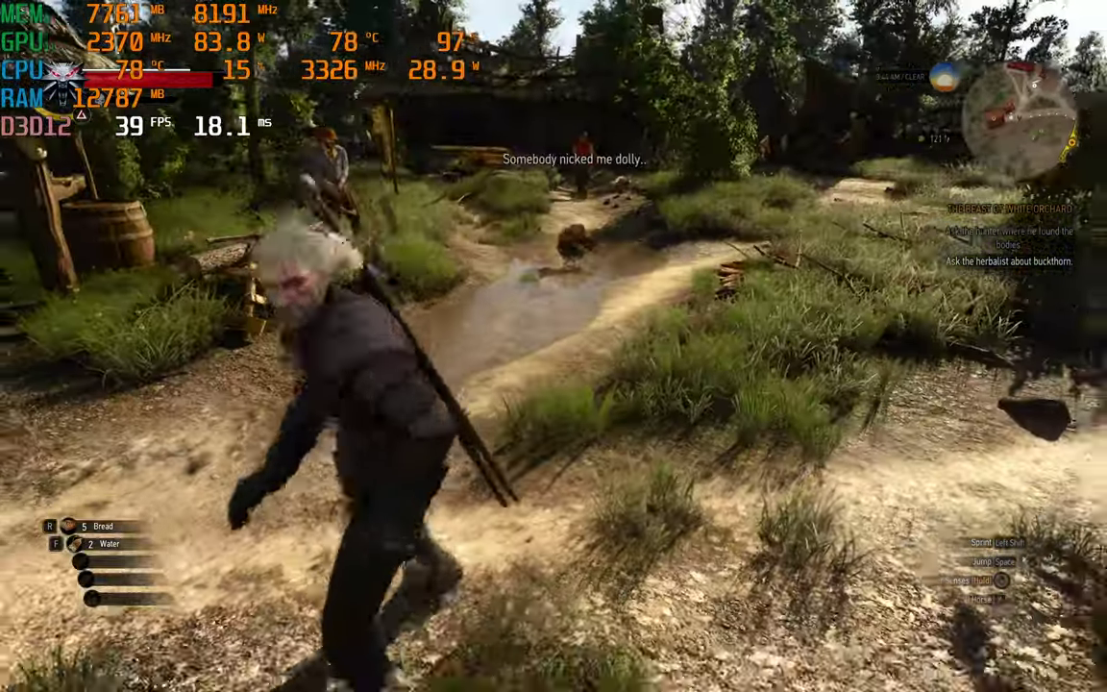
pyautogui.press('w')
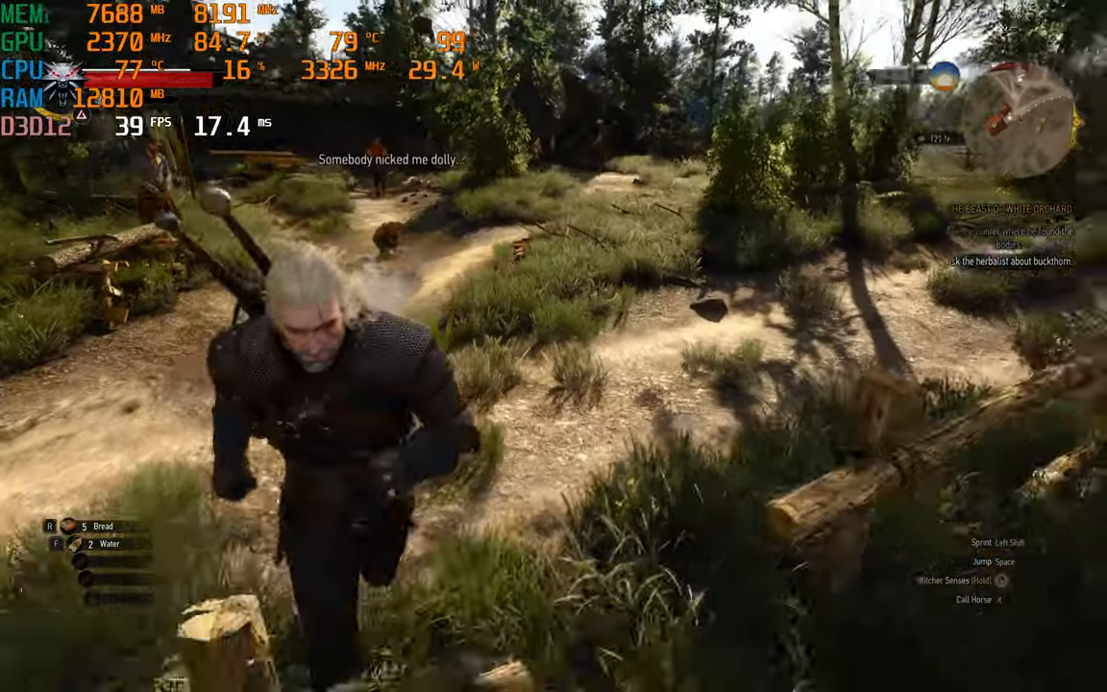
pyautogui.press('w')
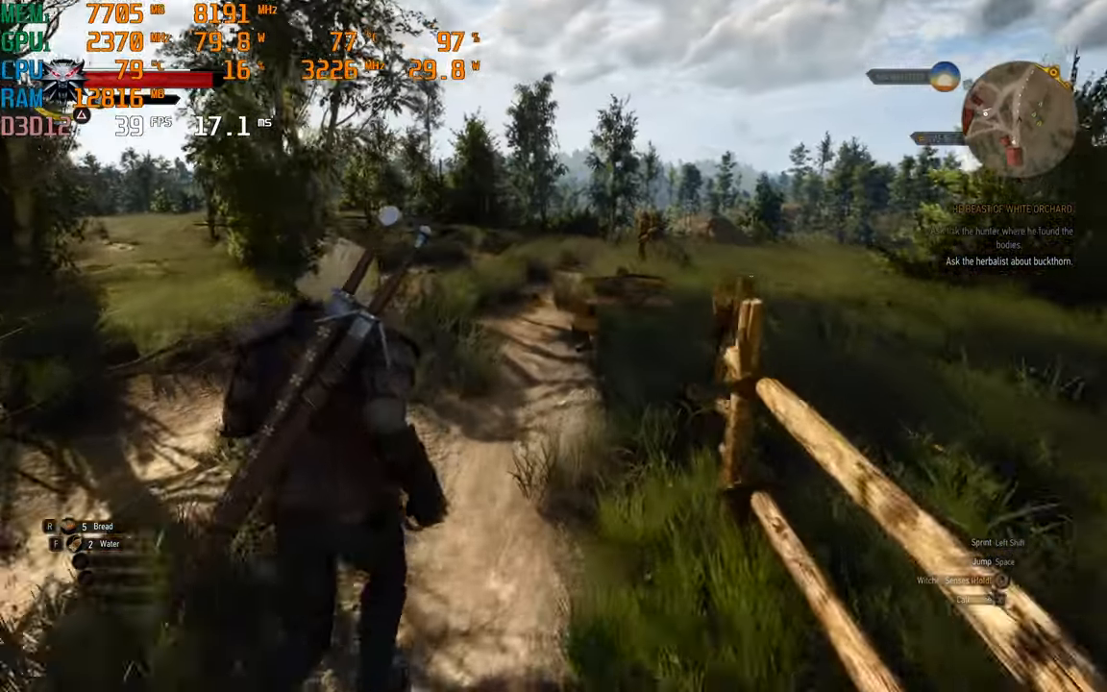
pyautogui.press('w')
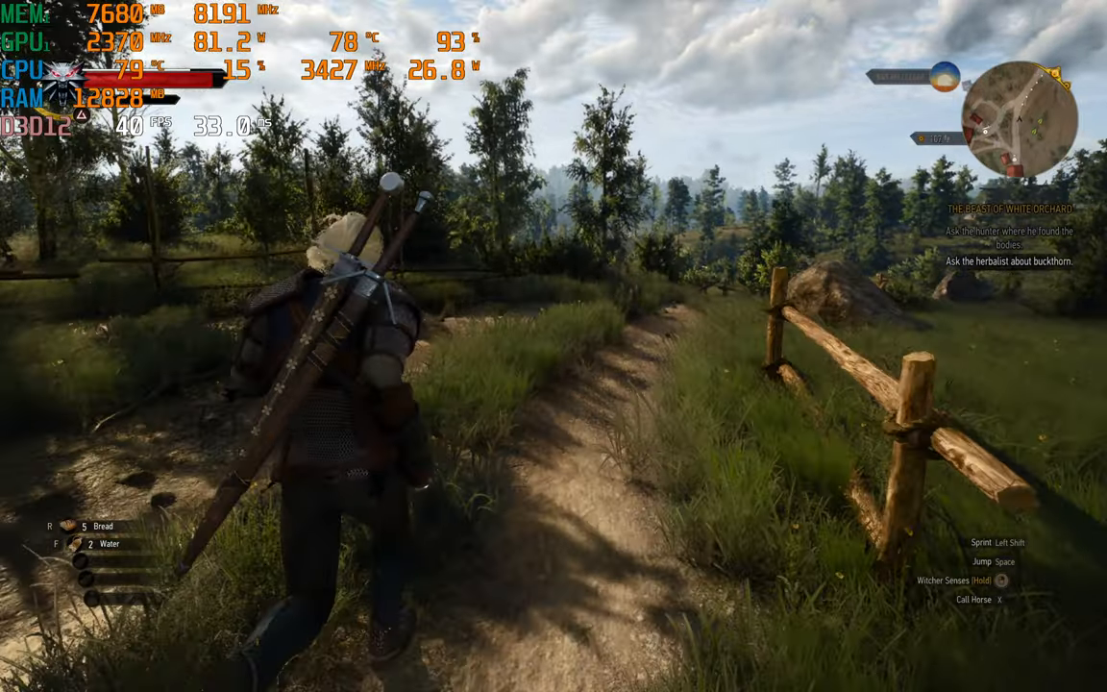
pyautogui.press('w')
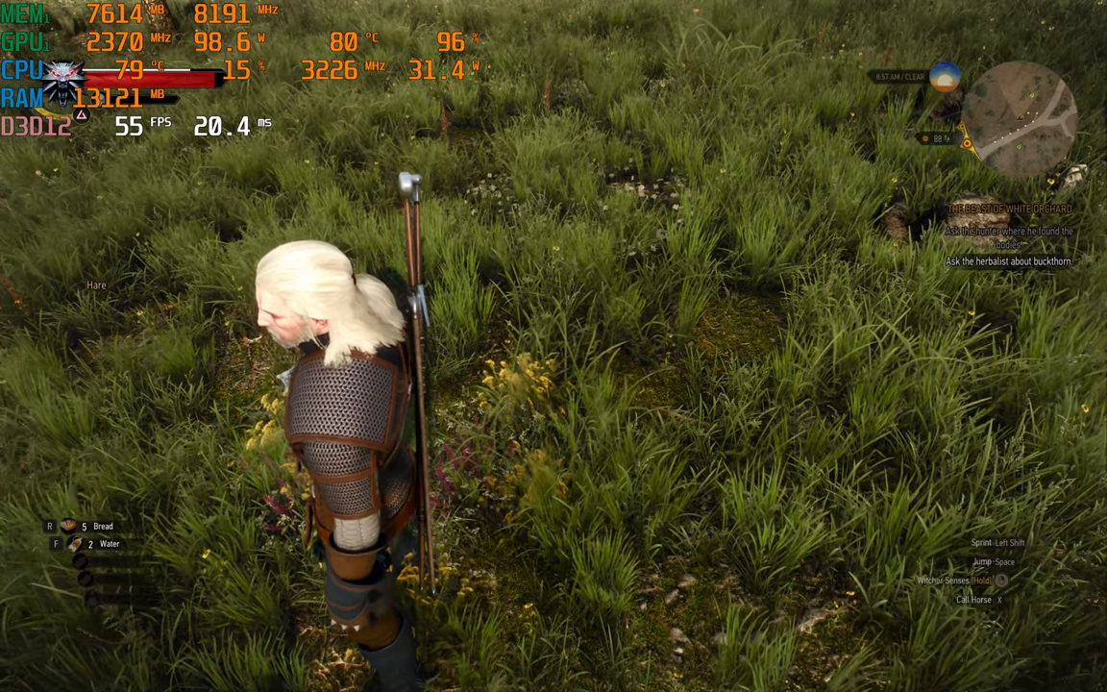
# - Turn the view toward the horizon and trees, then sprint on along the dirt path
pyautogui.press('w')
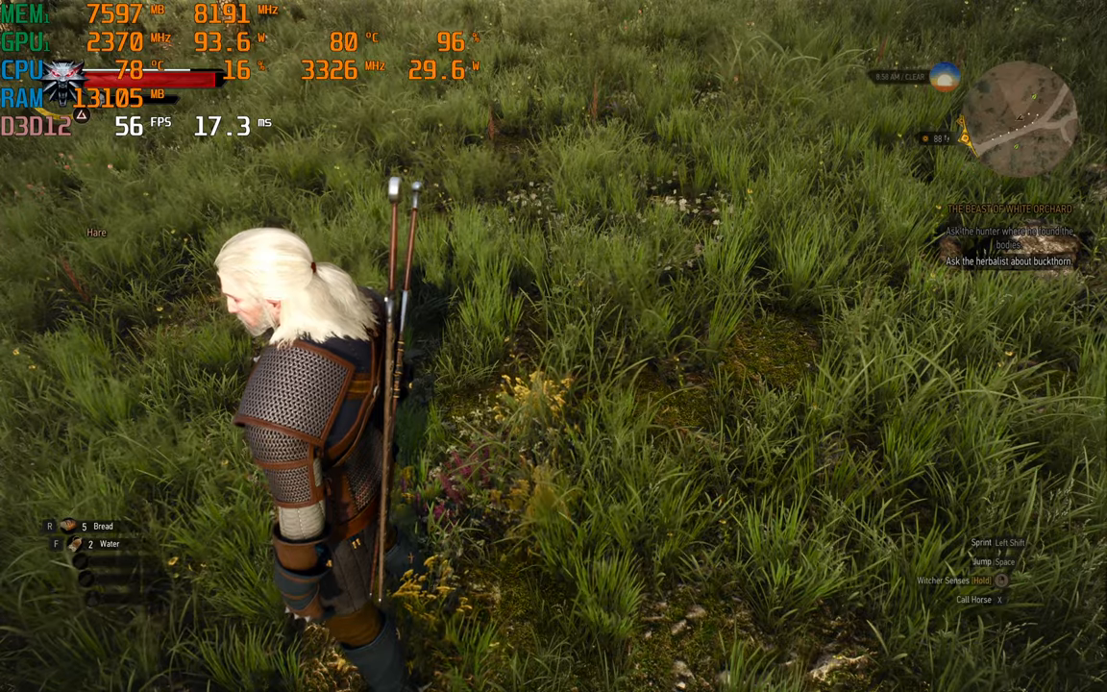
pyautogui.moveTo(553, 346); pyautogui.dragTo(672, 289)
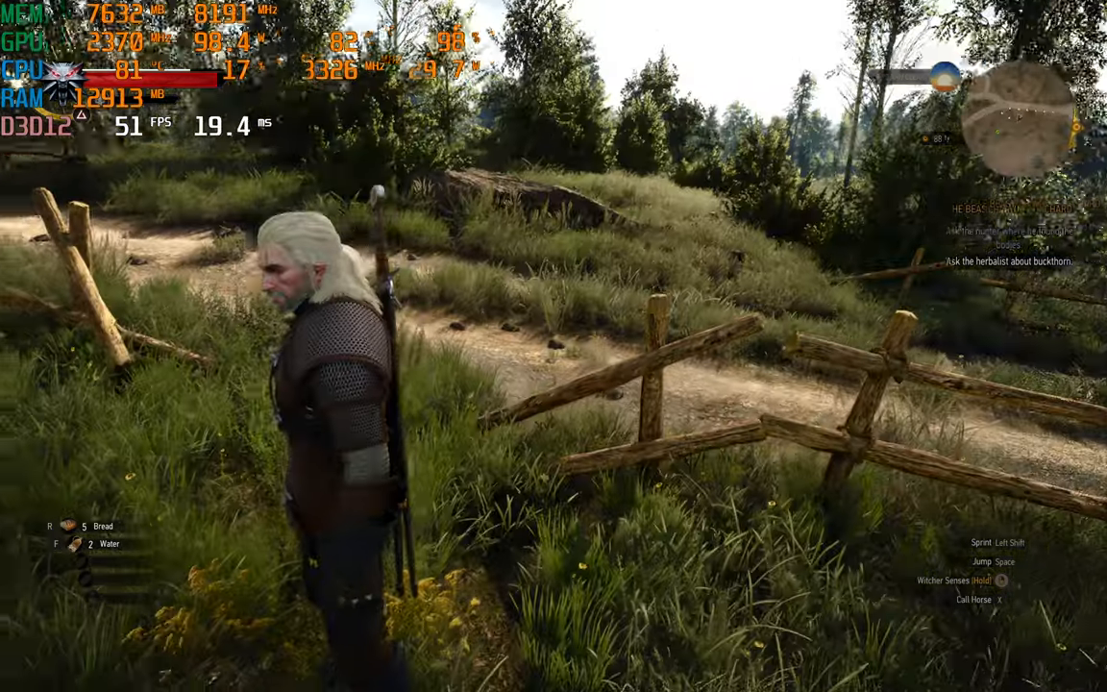
pyautogui.press('w')
pyautogui.press('w')
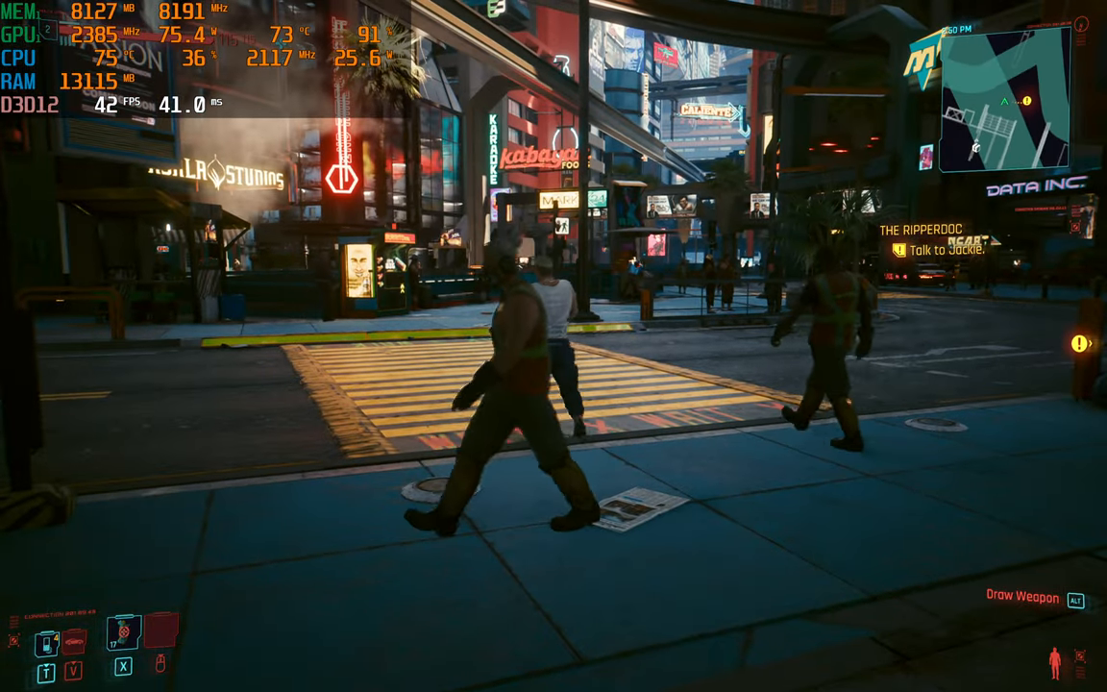
pyautogui.press('Escape')
pyautogui.click(307, 378)
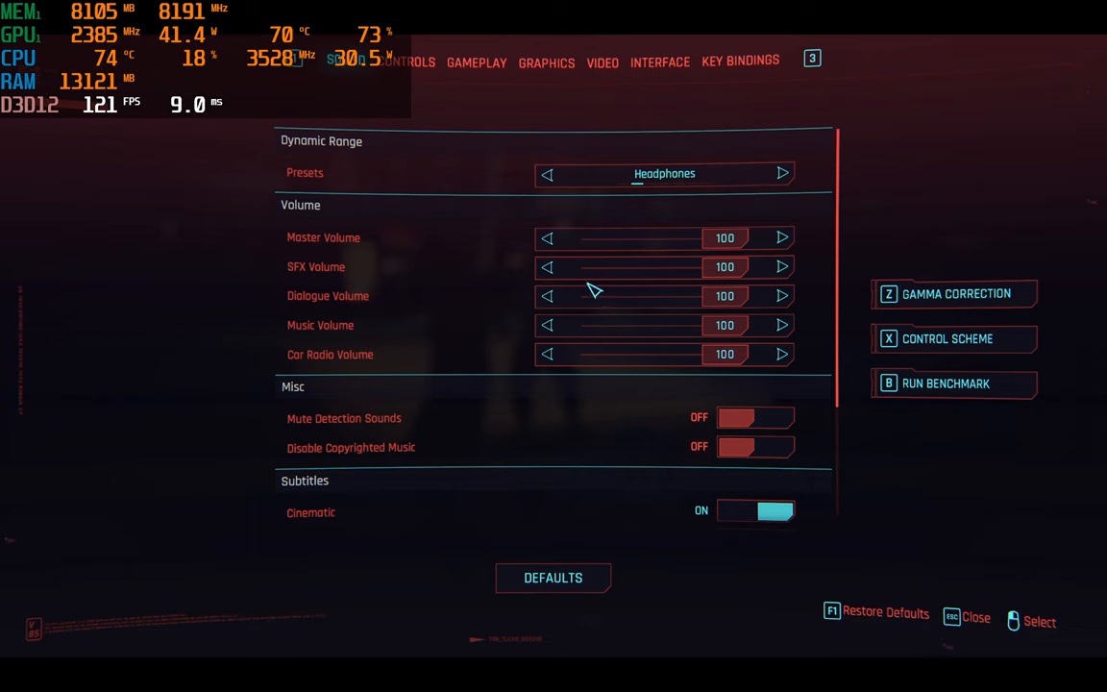
pyautogui.click(547, 60)
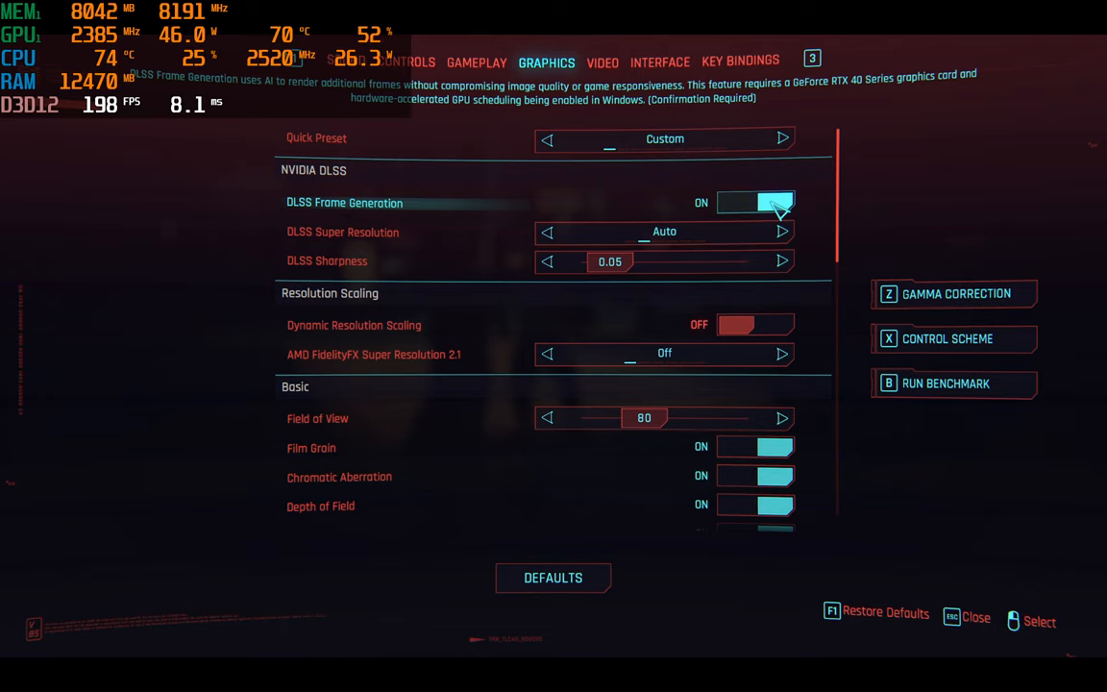
pyautogui.scroll(-5, 836, 365)
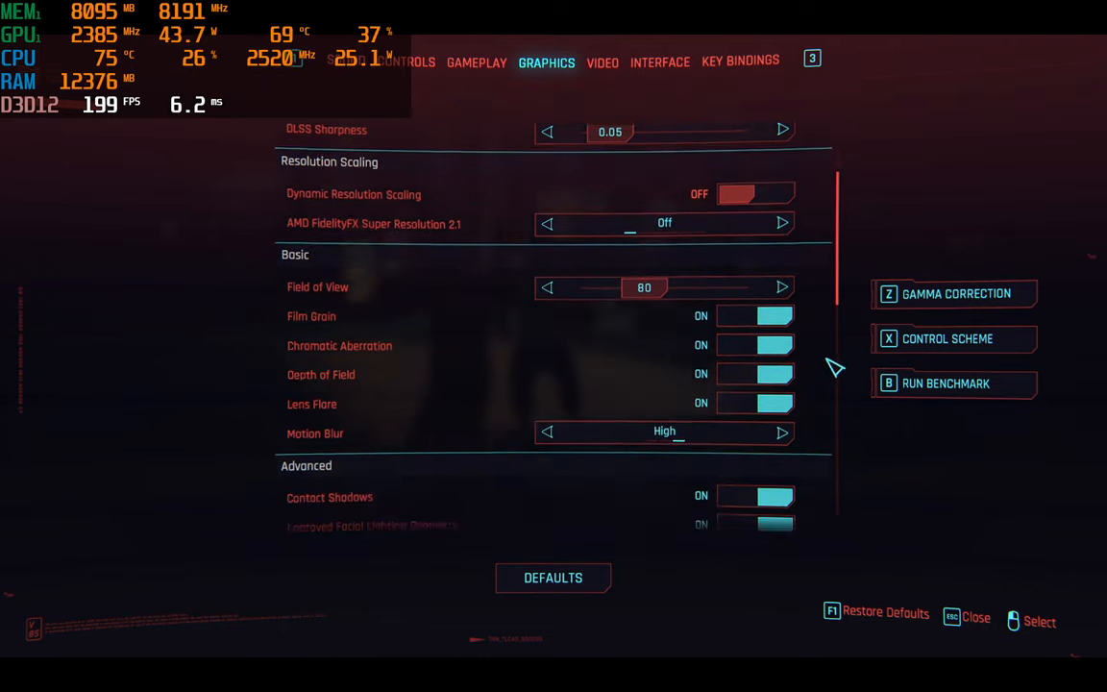
pyautogui.scroll(2, 767, 235)
pyautogui.scroll(3, 764, 288)
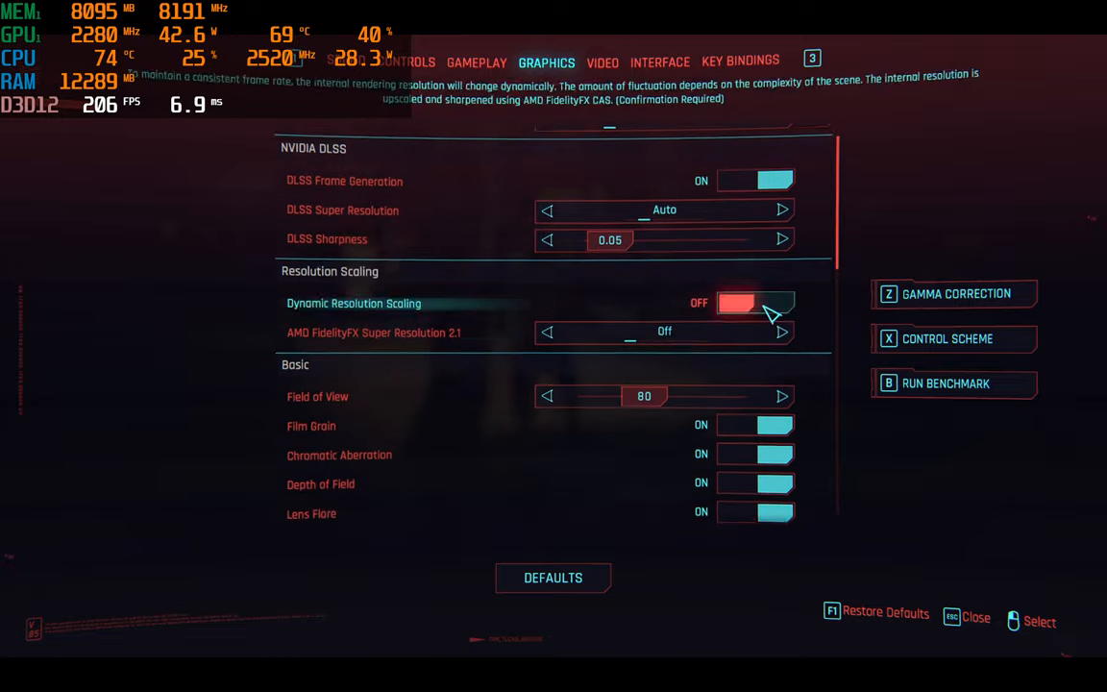
pyautogui.scroll(-4, 759, 355)
pyautogui.scroll(-4, 759, 346)
pyautogui.scroll(-4, 759, 336)
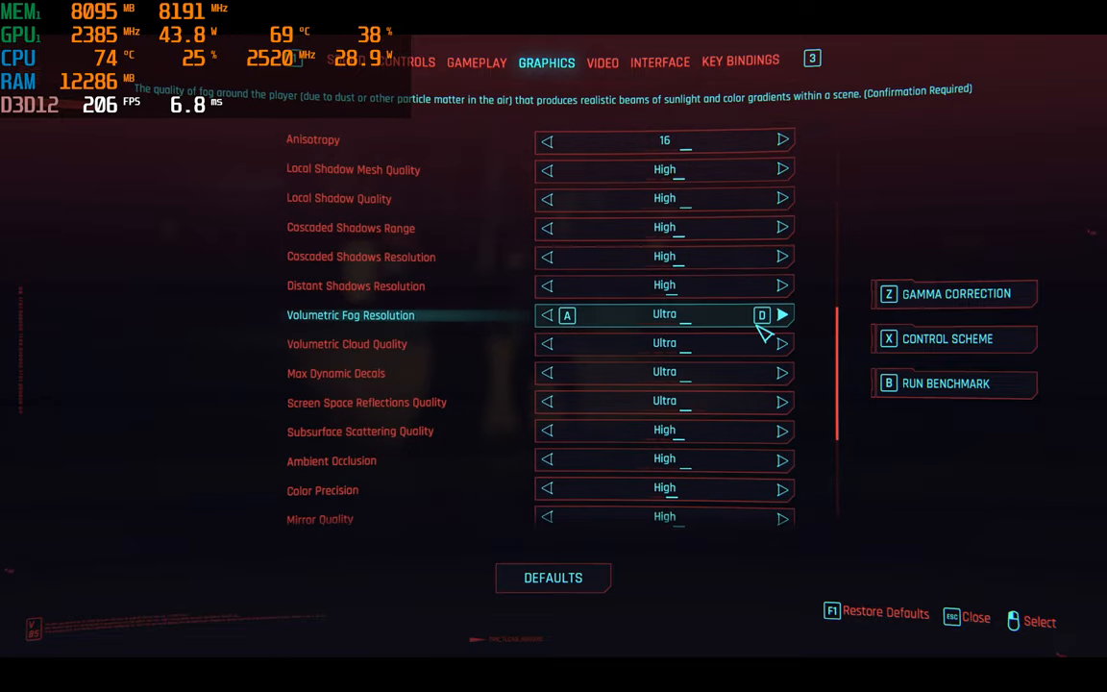
pyautogui.scroll(-3, 759, 327)
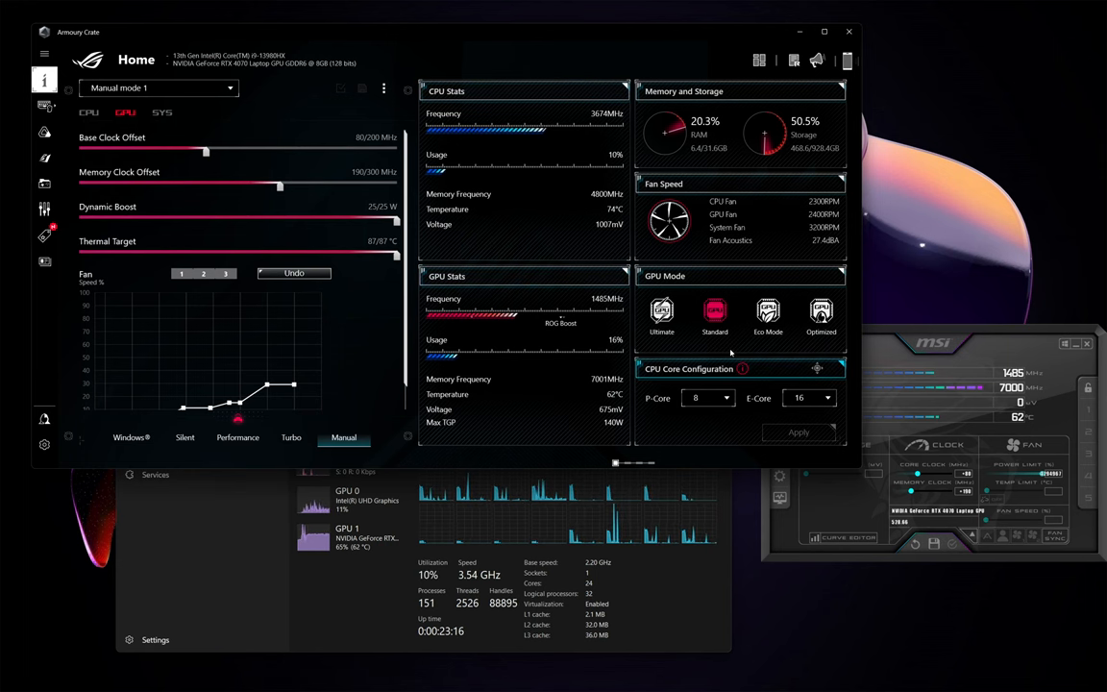
# - Bring Task Manager forward on the Processes page and select the AcPowerNotification background process
pyautogui.click(799, 31)
pyautogui.click(101, 225)
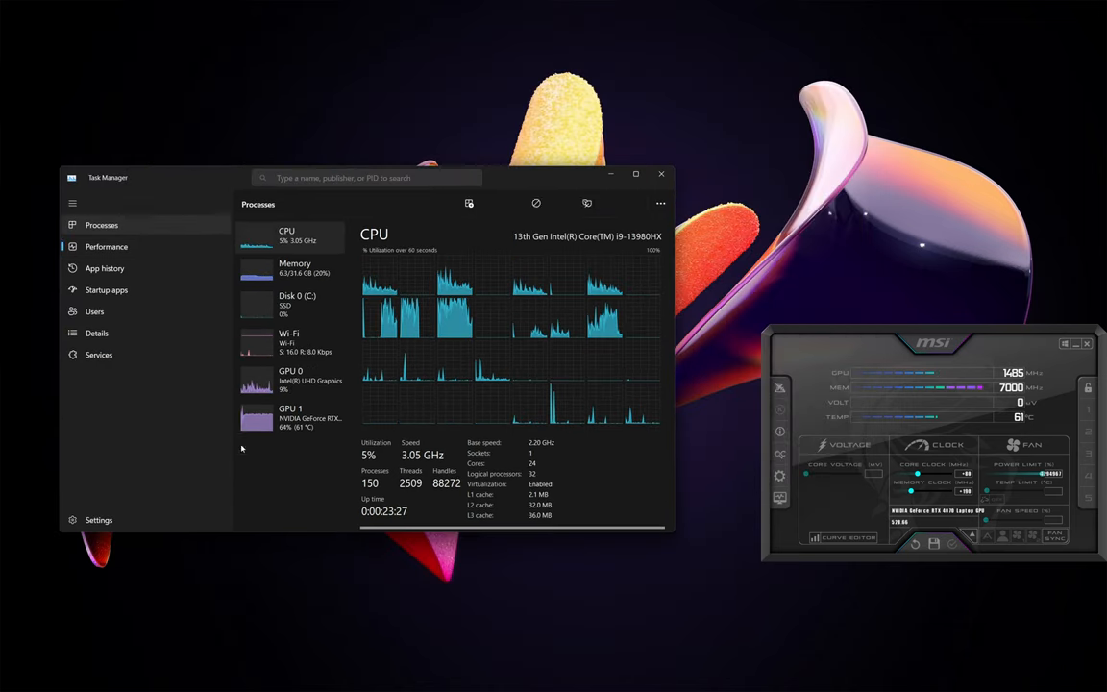
pyautogui.moveTo(358, 237); pyautogui.dragTo(440, 237)
pyautogui.scroll(-3, 423, 368)
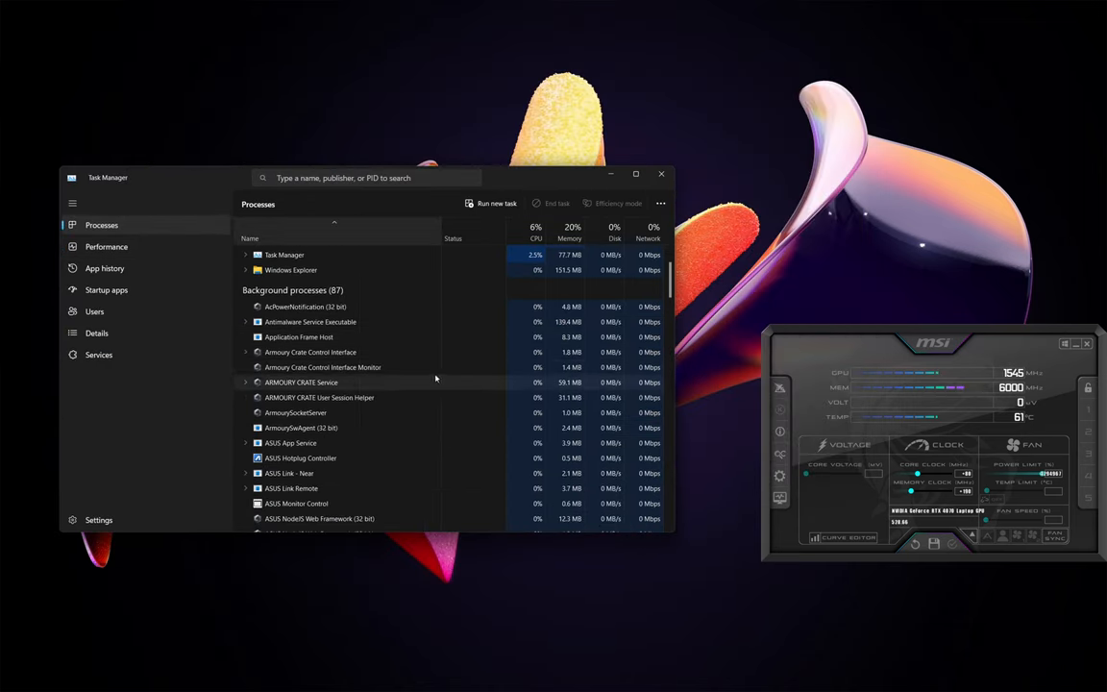
pyautogui.scroll(1, 423, 368)
pyautogui.click(305, 281)
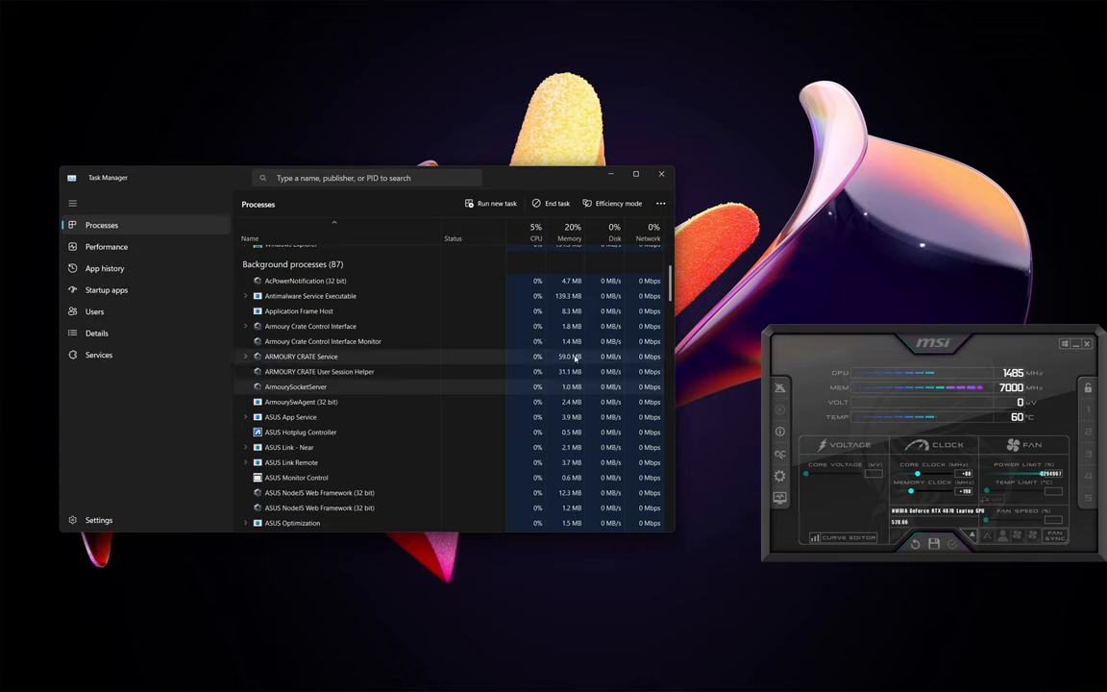
pyautogui.scroll(-1, 518, 356)
pyautogui.scroll(1, 317, 354)
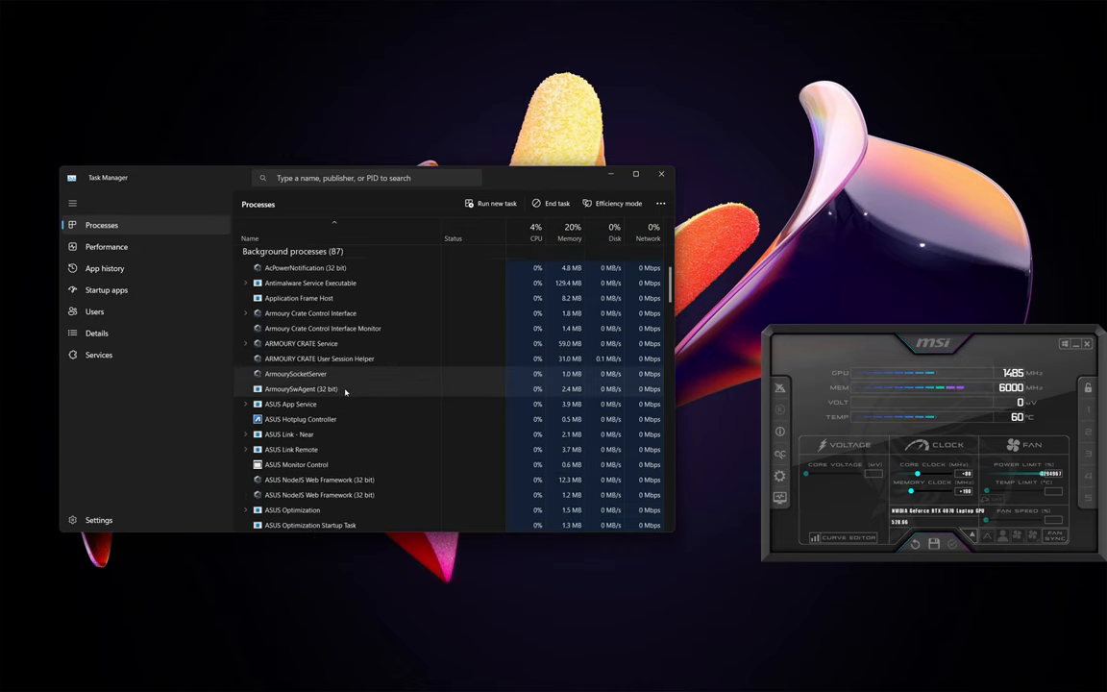
pyautogui.scroll(-2, 281, 269)
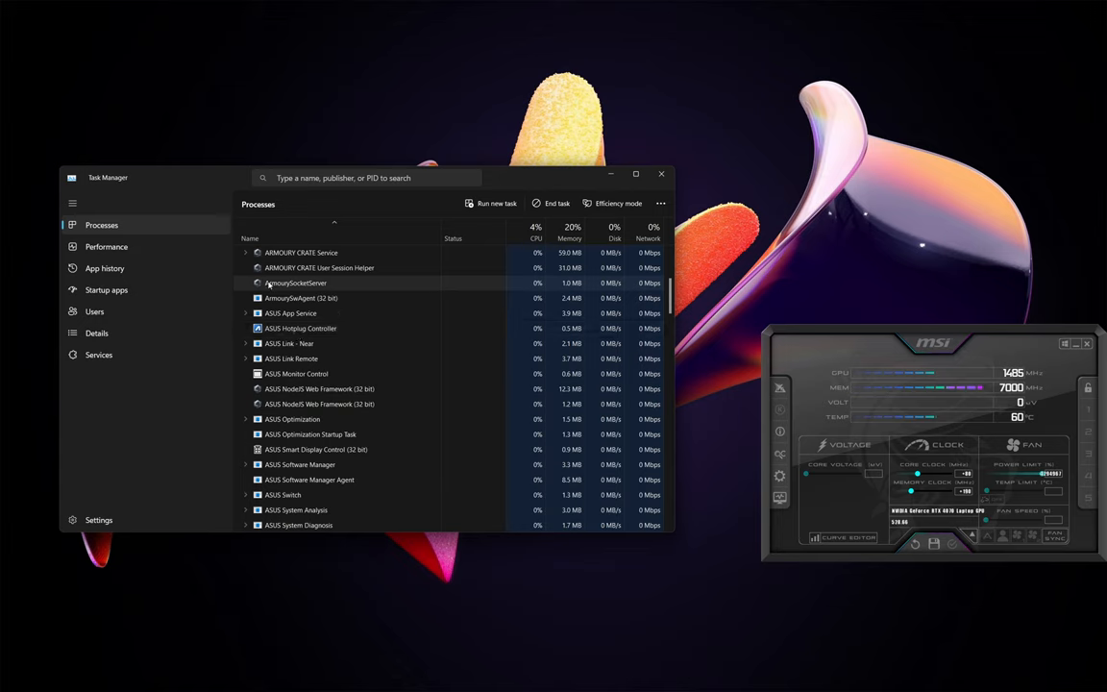
pyautogui.scroll(-1, 328, 306)
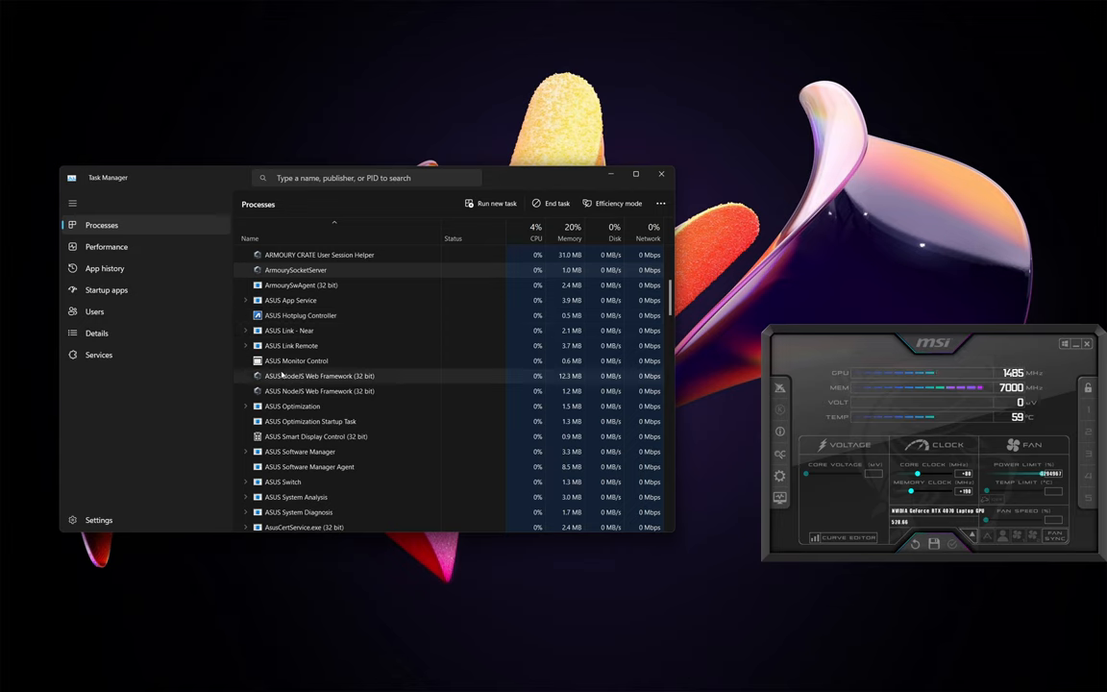
pyautogui.scroll(-2, 283, 384)
pyautogui.scroll(-2, 293, 414)
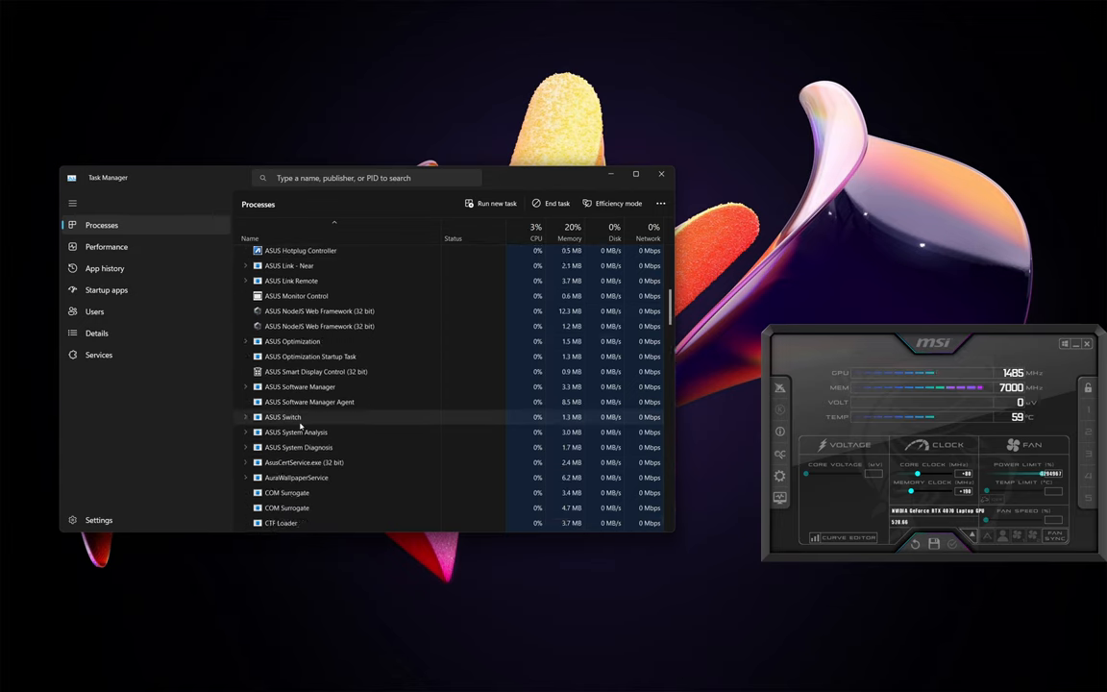
pyautogui.scroll(1, 304, 466)
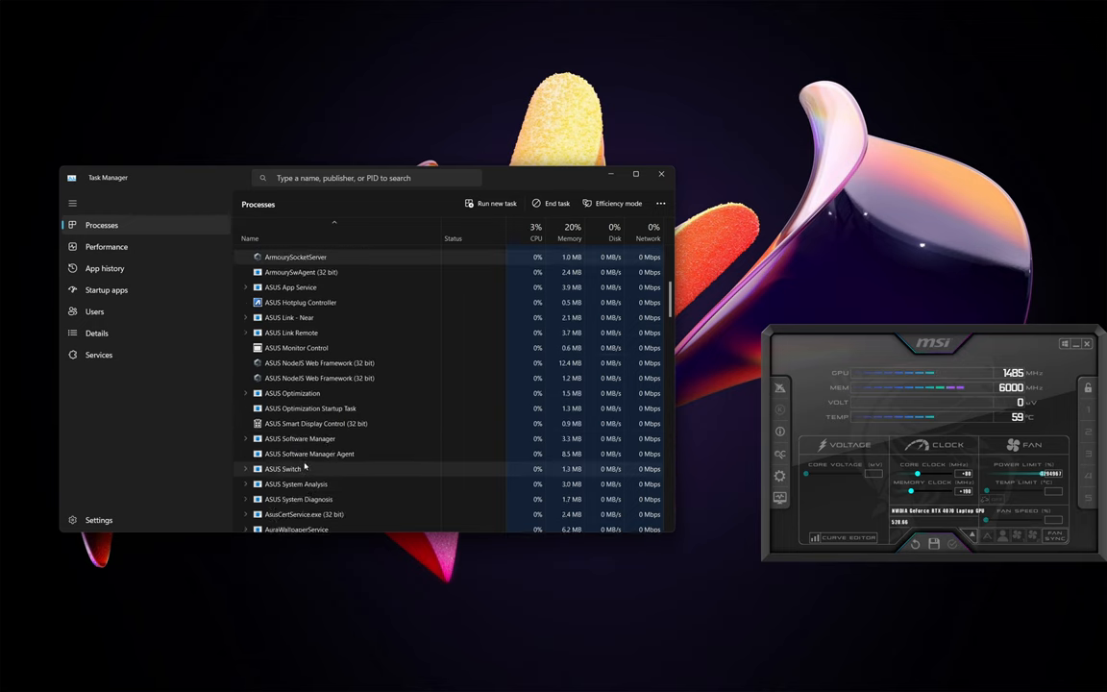
pyautogui.scroll(2, 305, 466)
pyautogui.scroll(2, 304, 384)
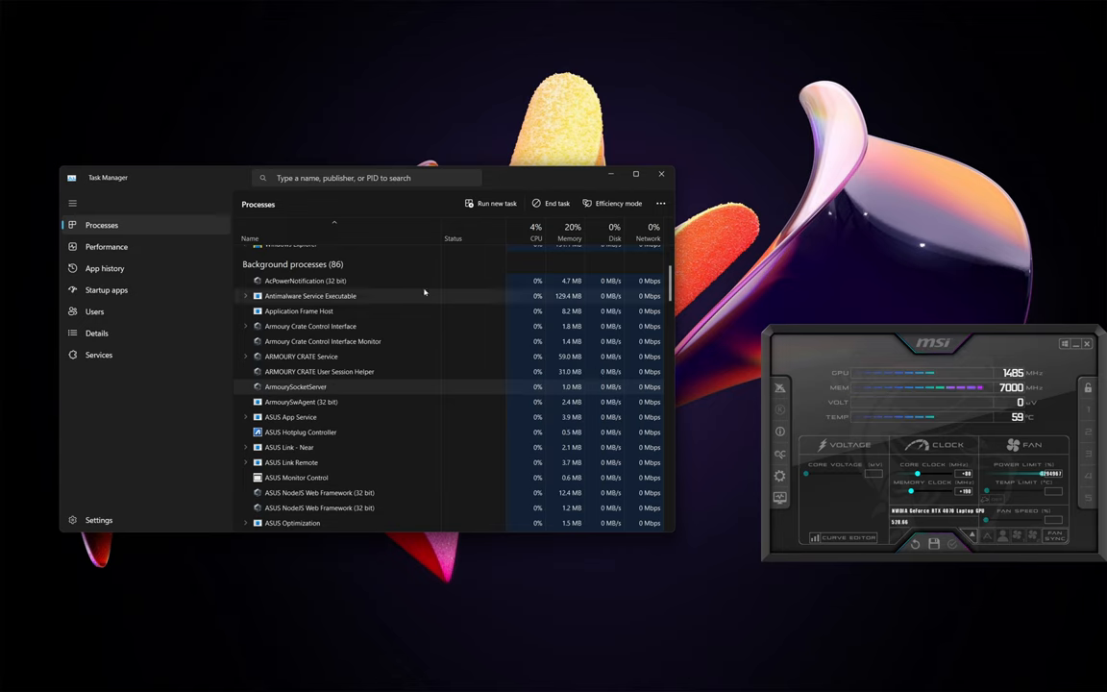
pyautogui.scroll(-10, 349, 432)
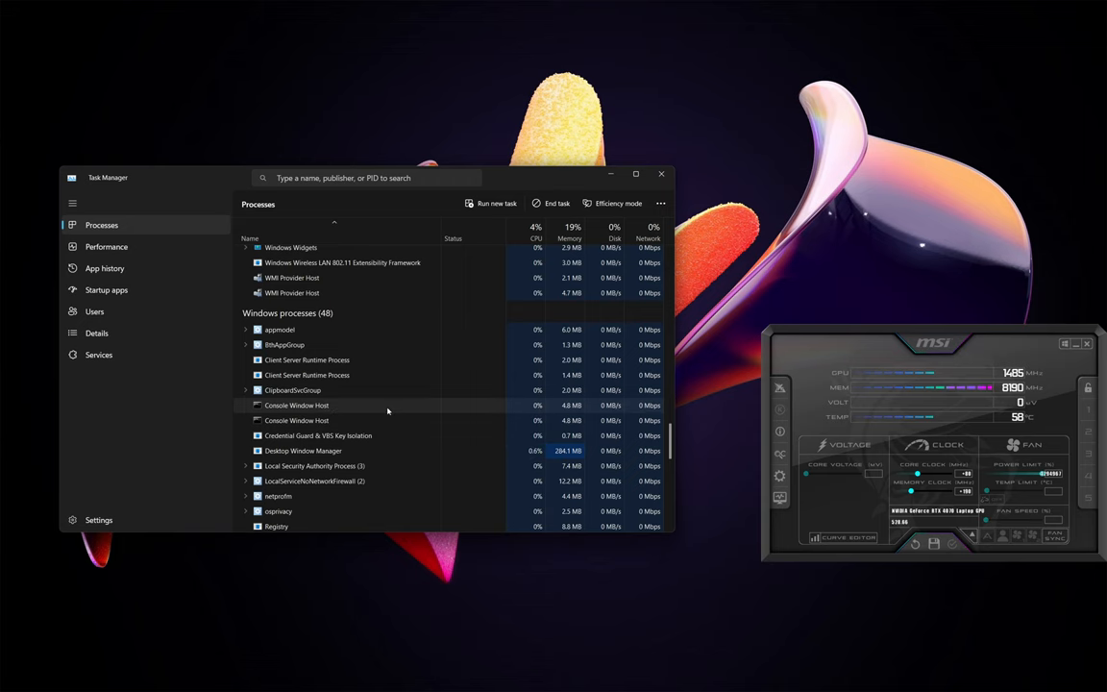
# - Switch to Armoury Crate with Alt+Tab and drag its dashboard window up and left
pyautogui.hotkey('alt', 'Tab')
pyautogui.moveTo(567, 106); pyautogui.dragTo(536, 35)
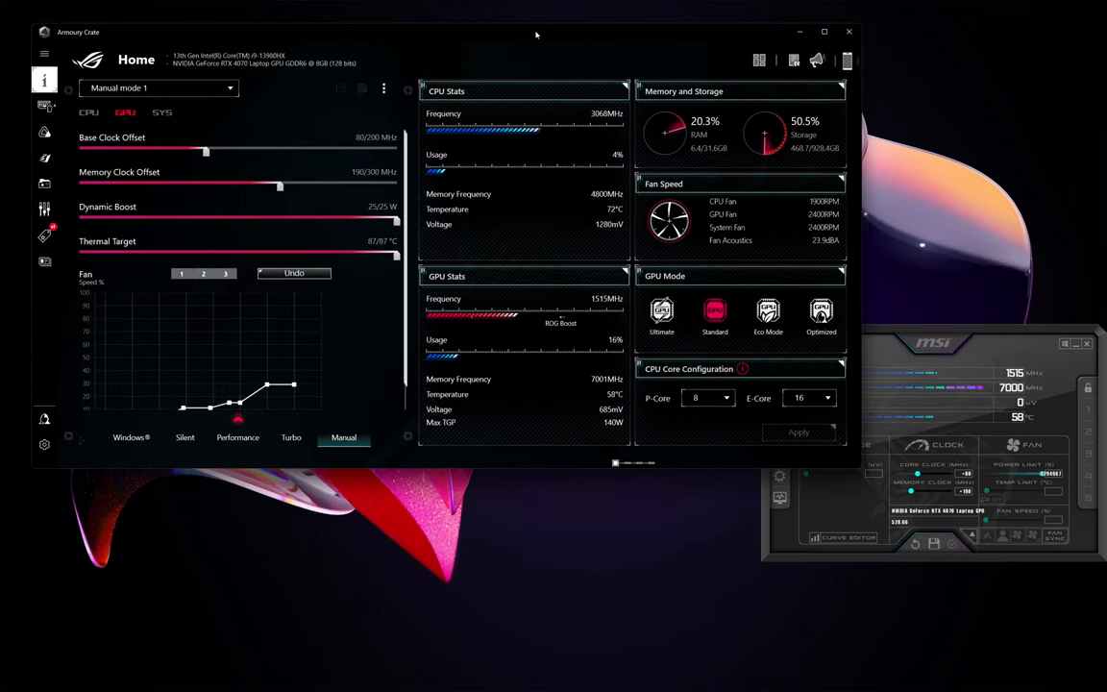